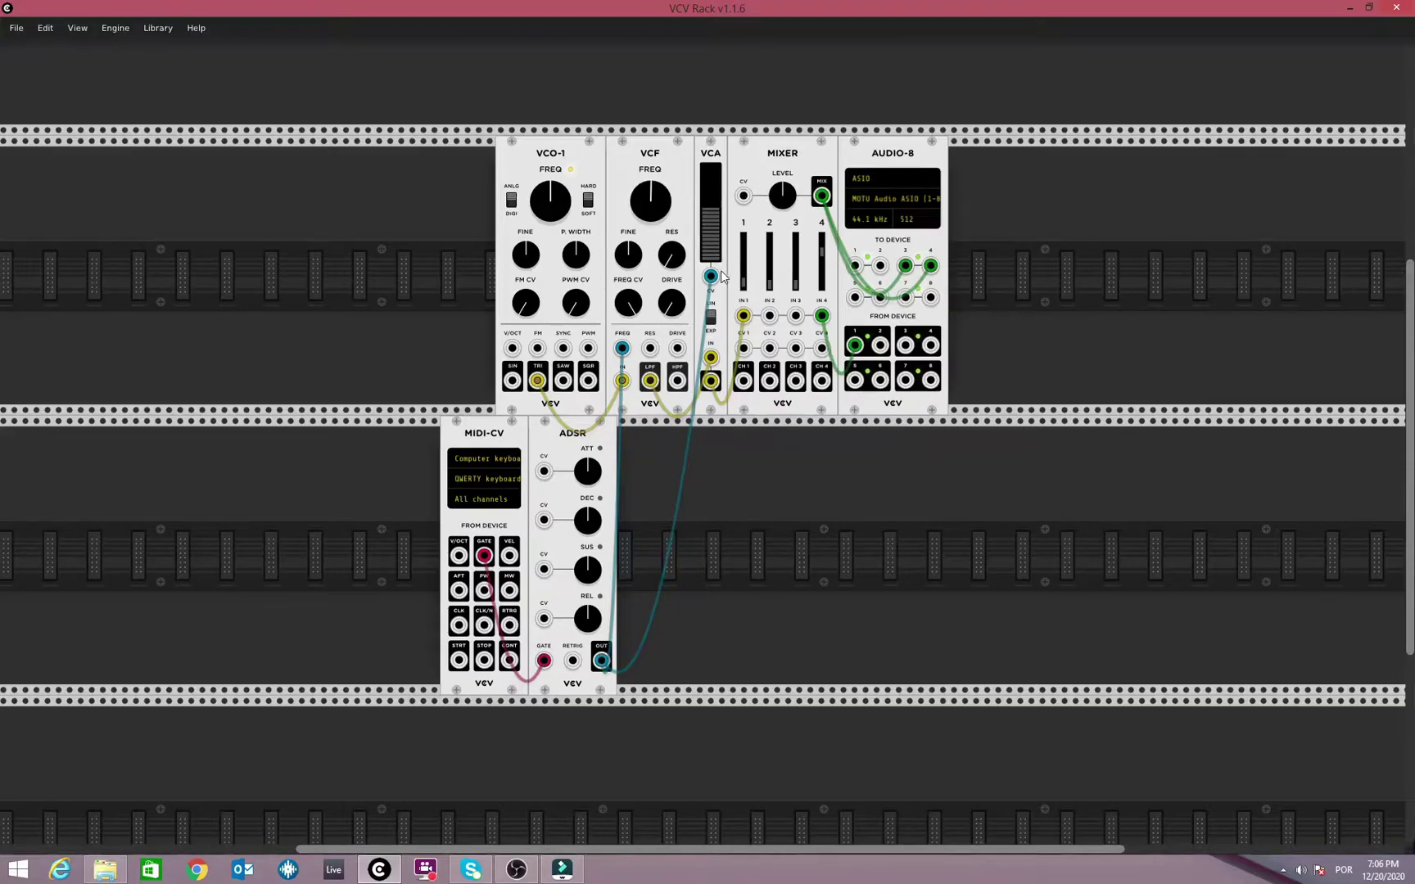
Step: Raise the VCF cutoff frequency to maximum while triggering the patch with keyboard notes
key("q")
key("q")
key("z")
mouse_move(651, 198)
left_mouse_down()
mouse_move(651, 161)
mouse_move(651, 197)
left_mouse_up()
key("z")
key("z")
key("z")
key("z")
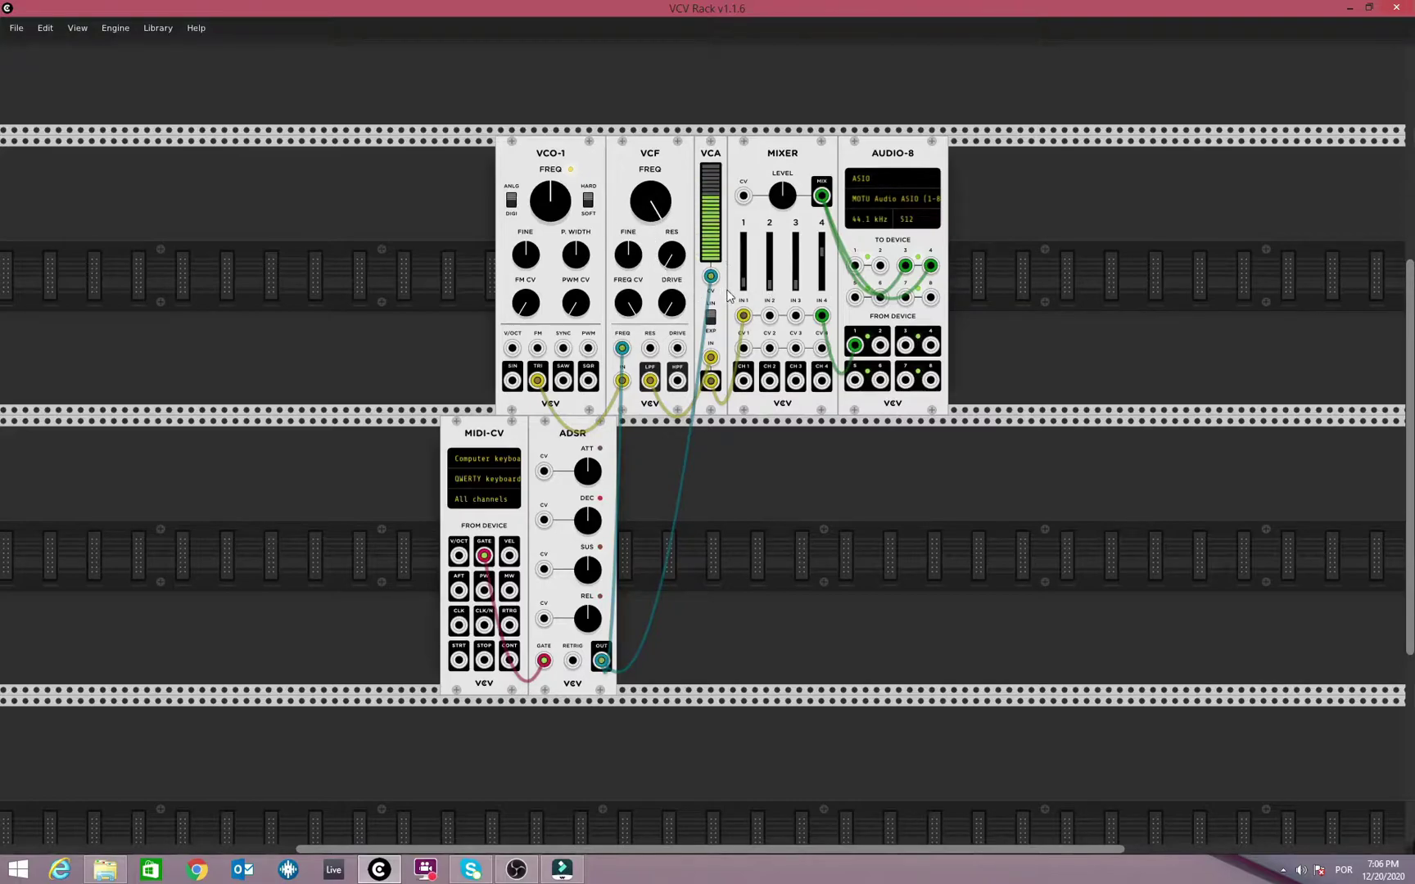
key("z")
key("z")
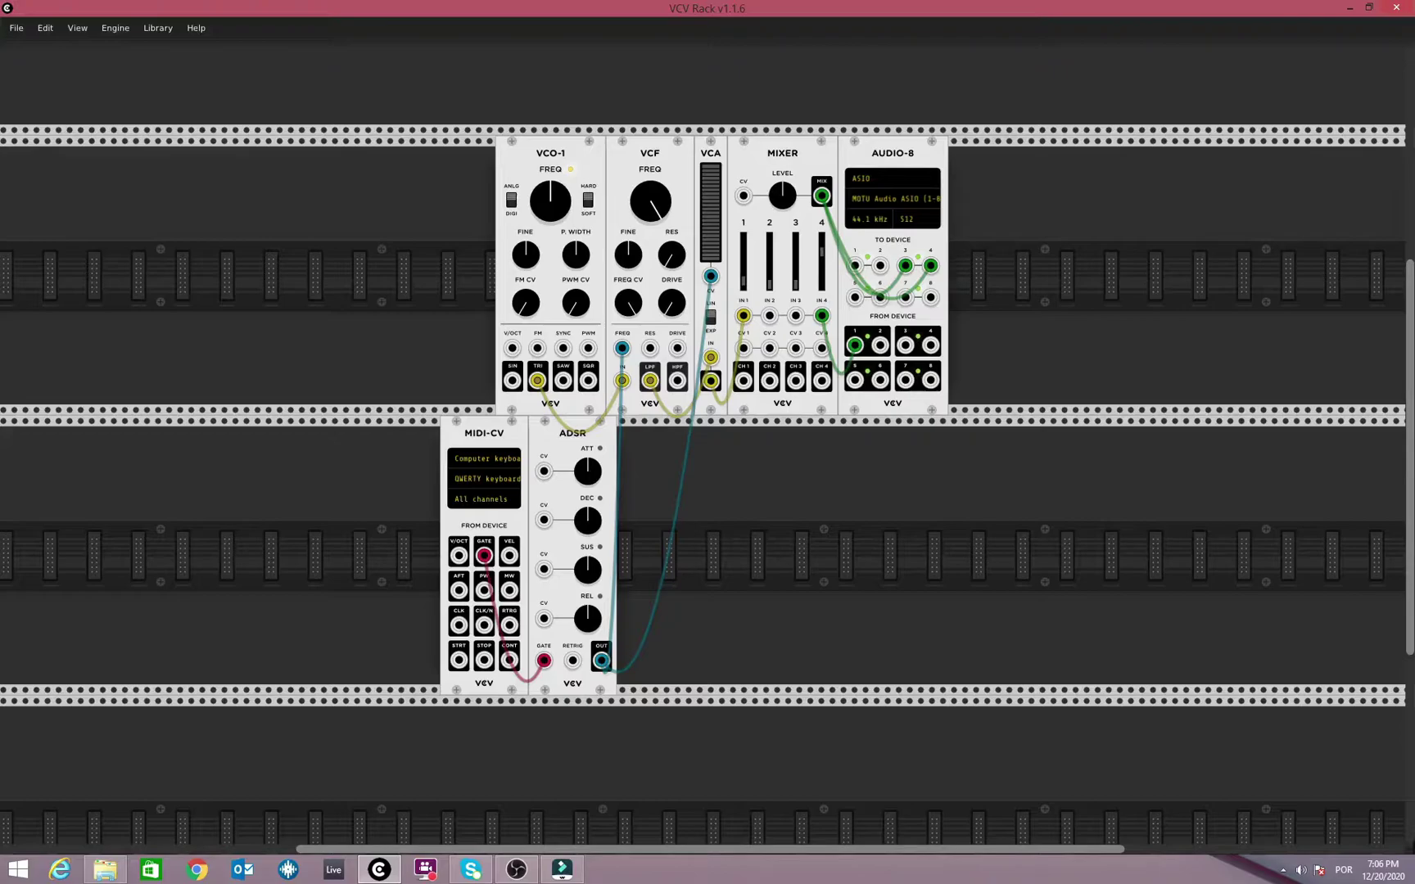
Step: Lower the ADSR attack and play repeated notes to hear a faster onset
key("z")
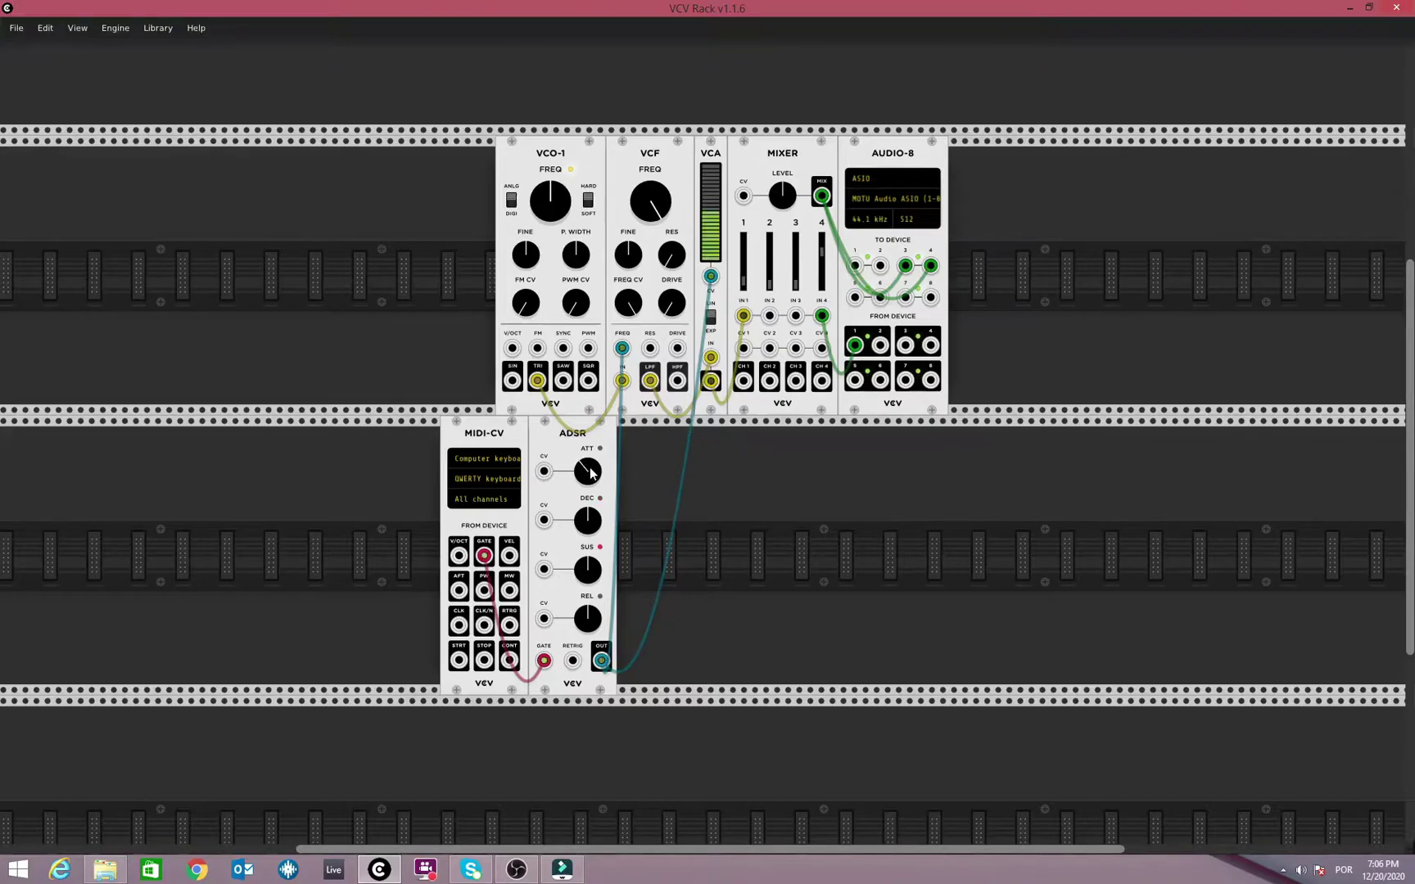
left_click_drag(591, 473, 591, 600)
key("z")
key("z")
key("z")
key("z")
key("z")
key("z")
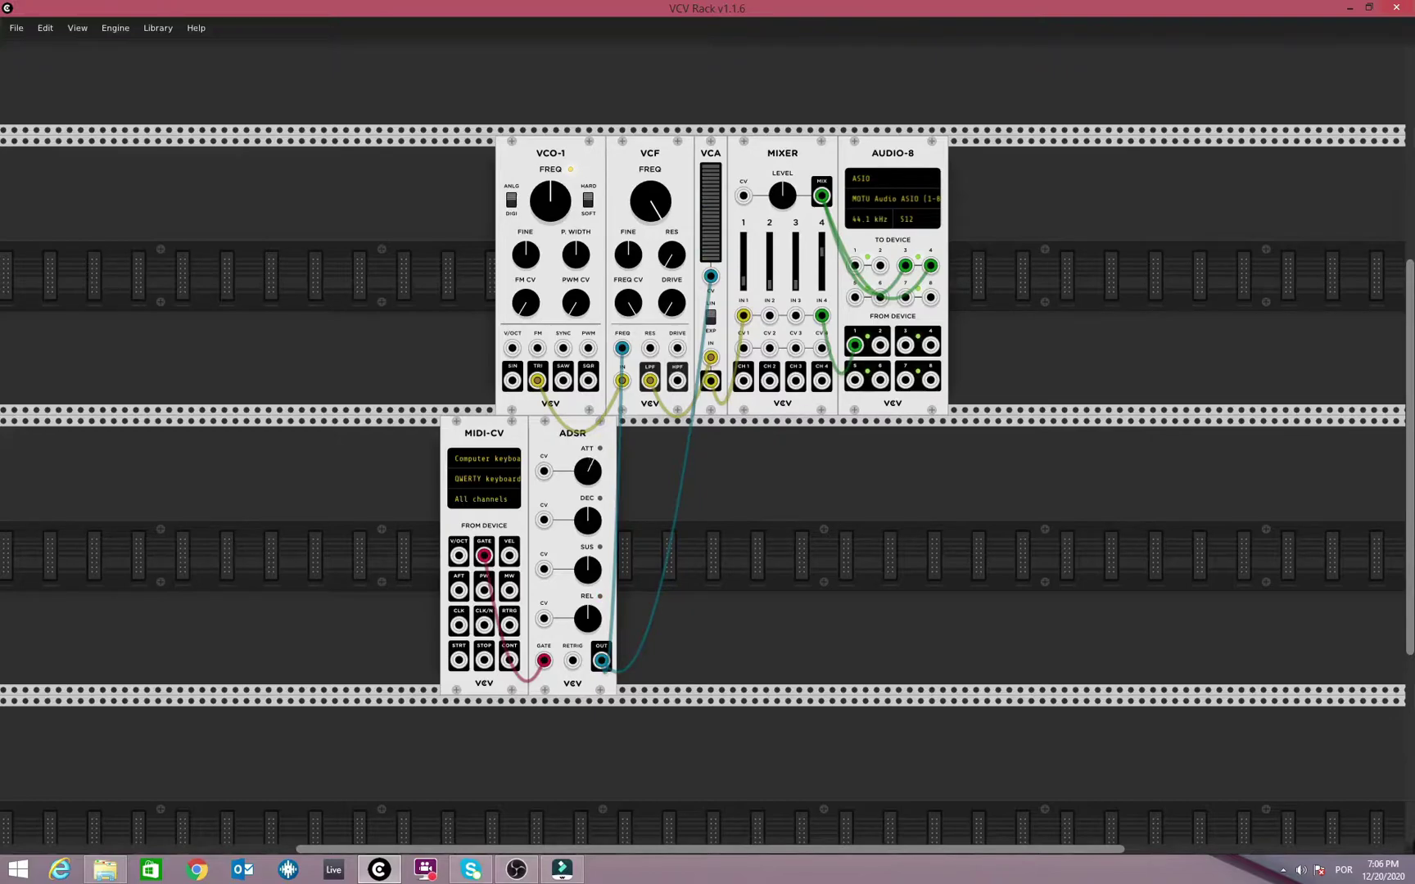
Step: Raise the ADSR attack well above its midpoint and play notes to hear a slow fade-in
key("z")
left_click_drag(594, 476, 594, 442)
key("z")
key("z")
key("z")
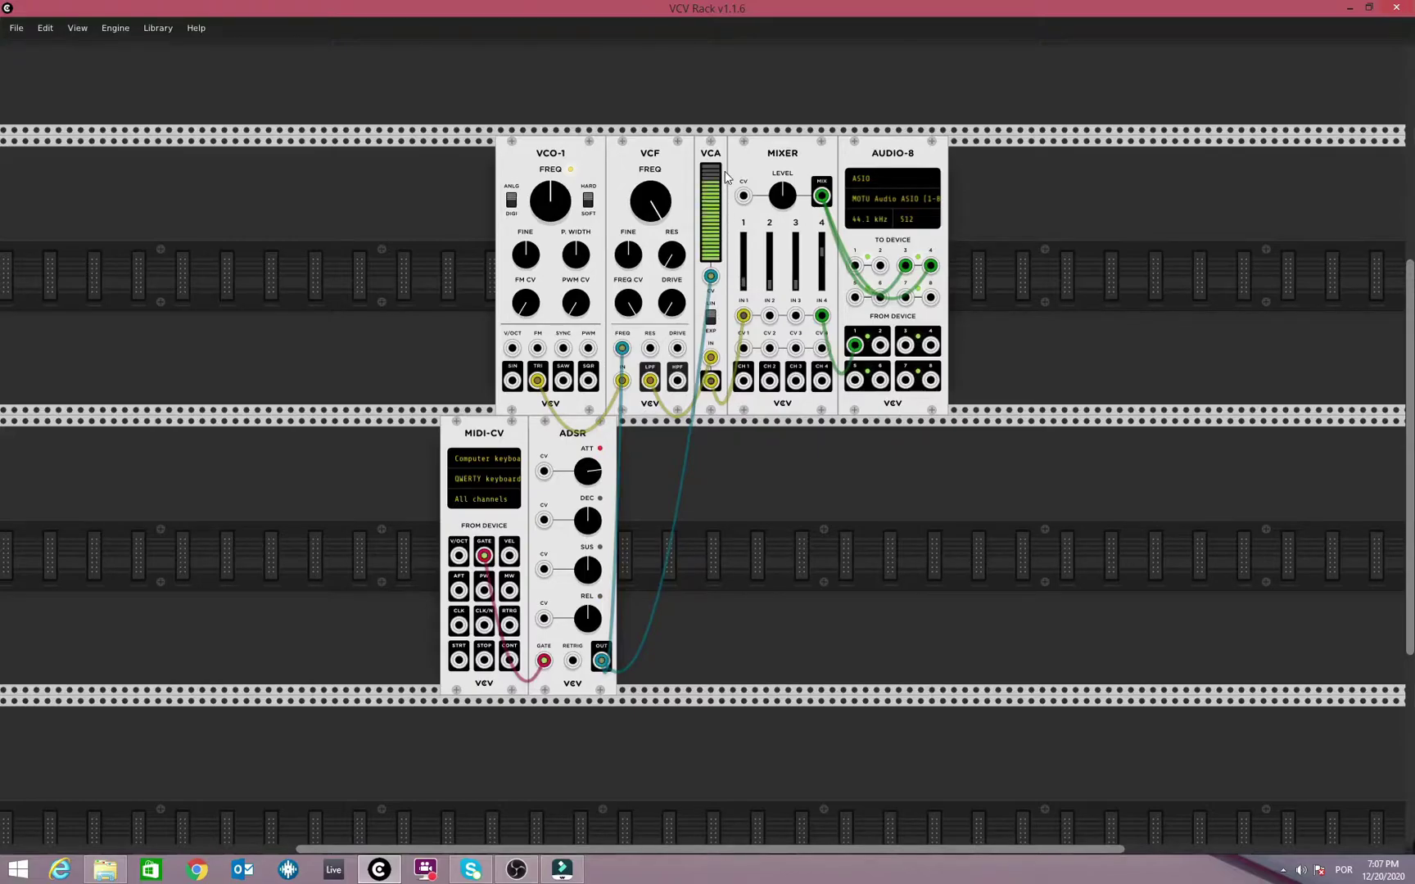
key("z")
left_click_drag(594, 466, 595, 458)
key("z")
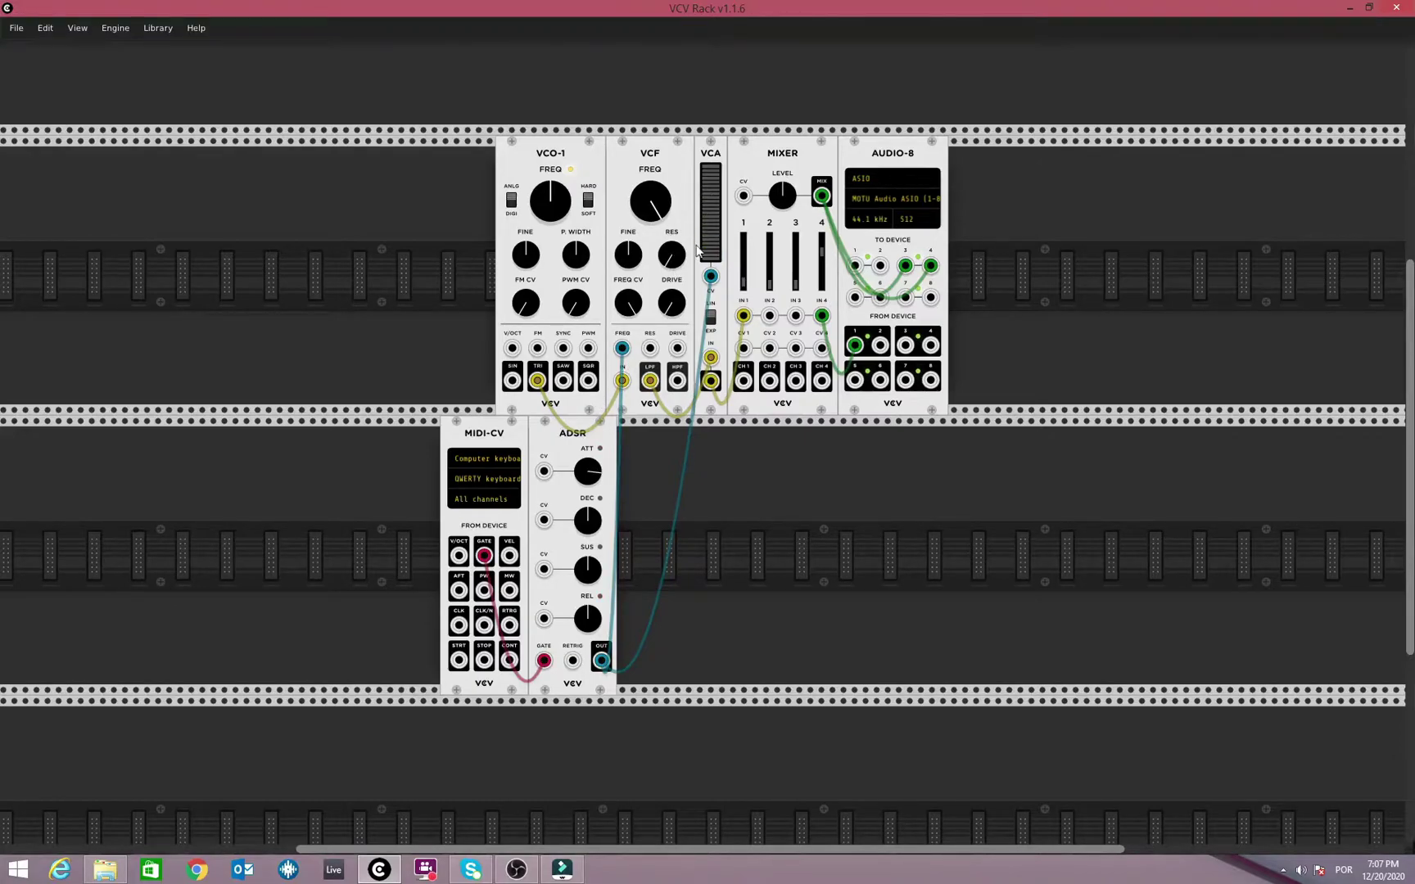
Step: Shorten the ADSR attack, set the decay to minimum and play repeated notes to hear the envelope
key("z")
key("q")
key("z")
key("z")
key("z")
key("z")
key("z")
key("z")
key("z")
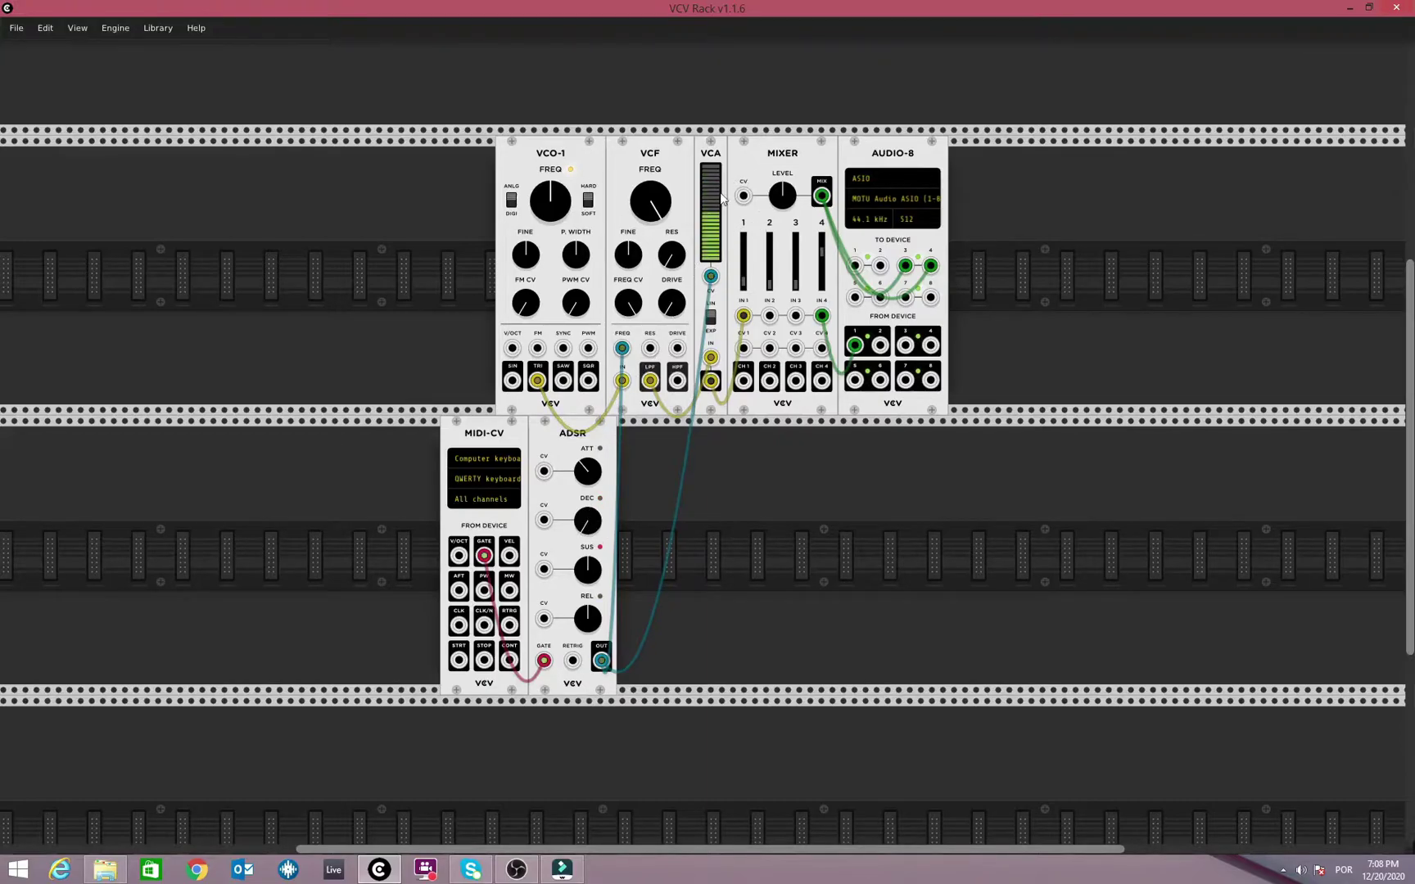
key("z")
key("z")
key("z")
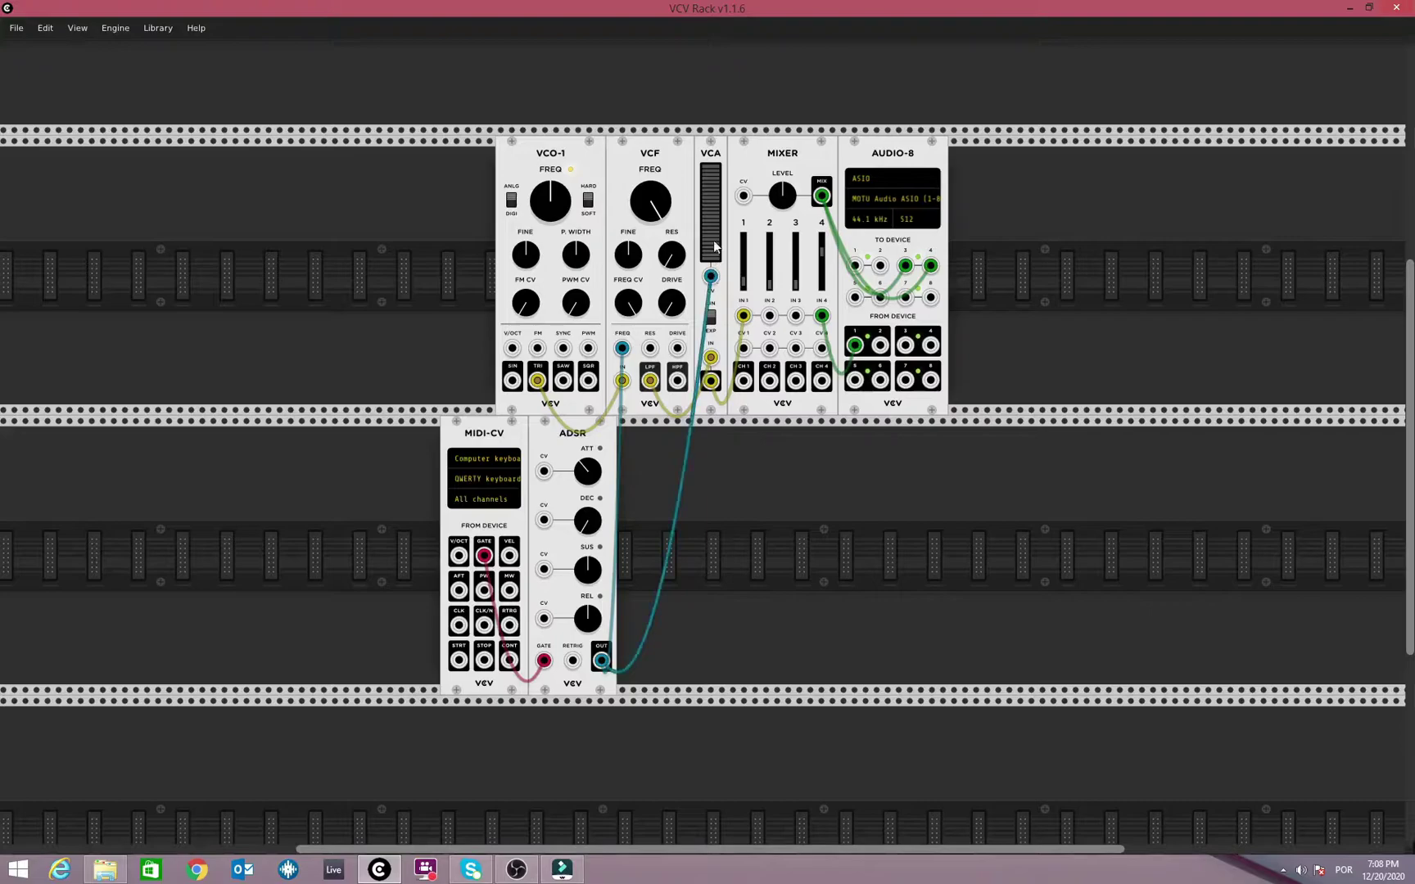
key("z")
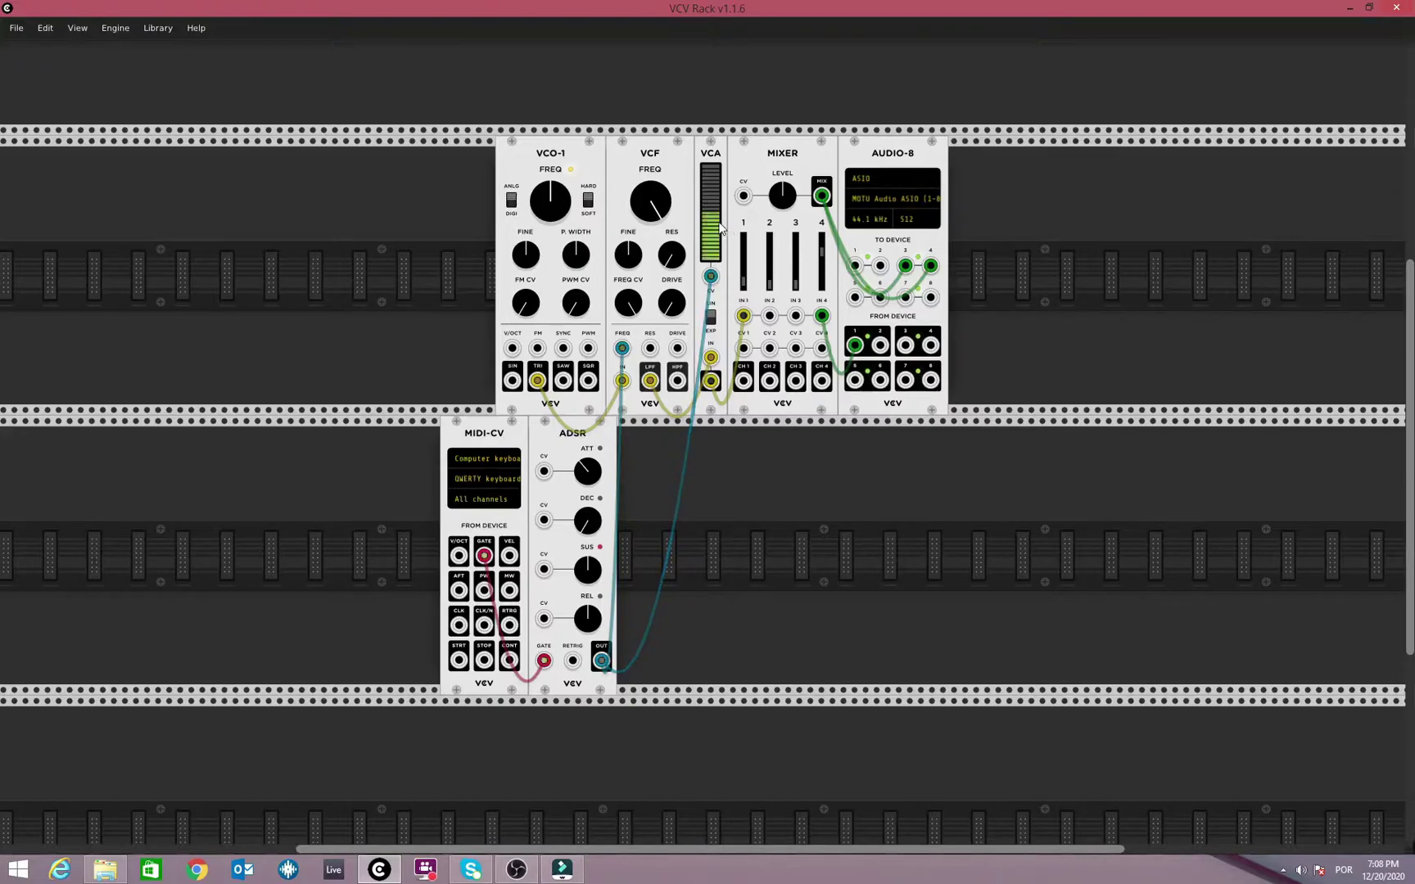
key("z")
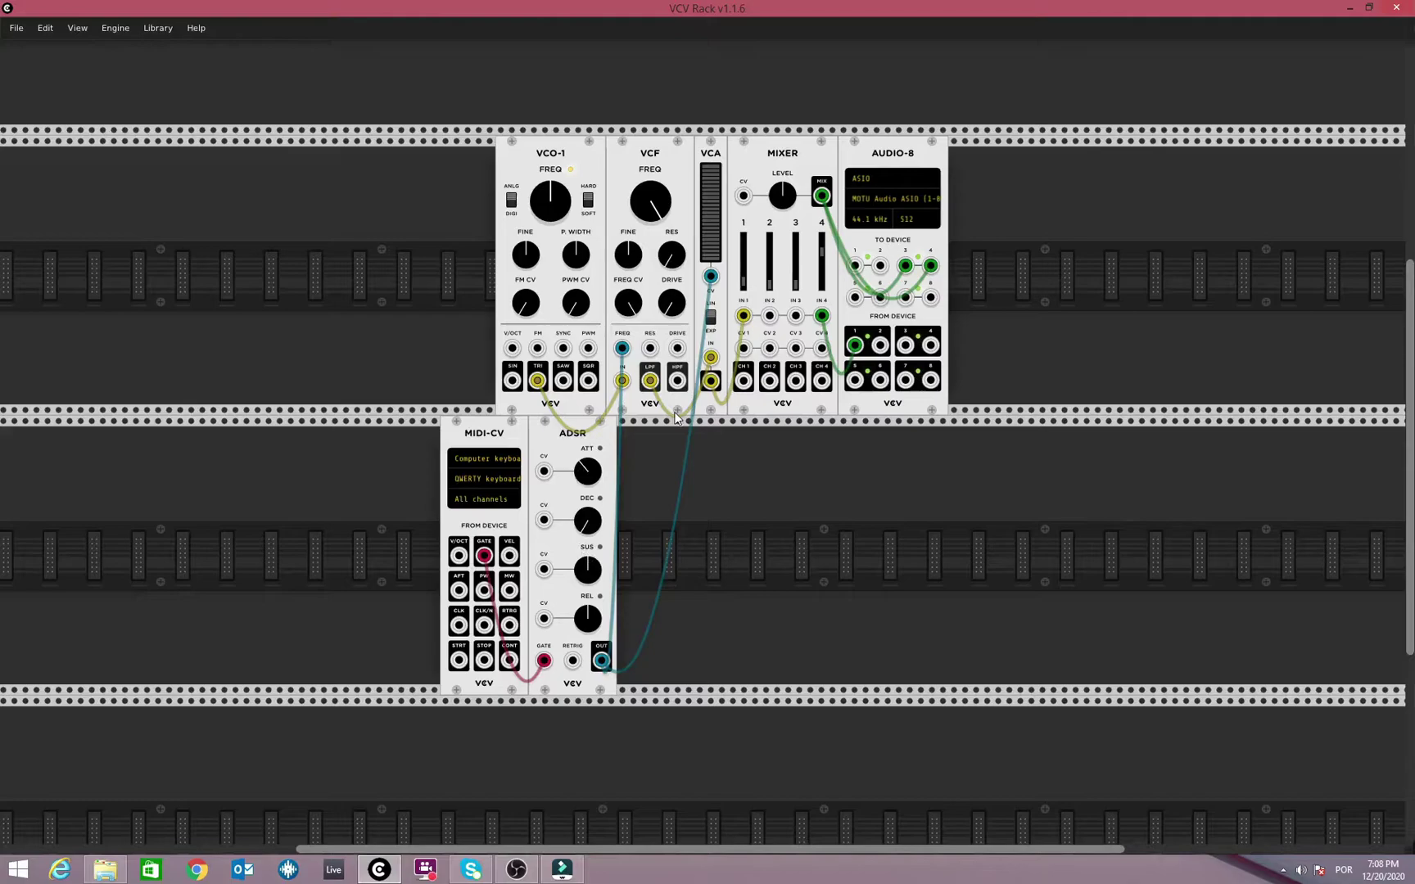
Step: Vary the ADSR sustain level while holding notes, leaving it slightly above the midpoint
key("z")
mouse_move(594, 565)
left_mouse_down()
mouse_move(594, 512)
mouse_move(594, 534)
left_mouse_up()
key("q")
left_click_drag(582, 572, 582, 491)
key("q")
left_click_drag(584, 578, 586, 508)
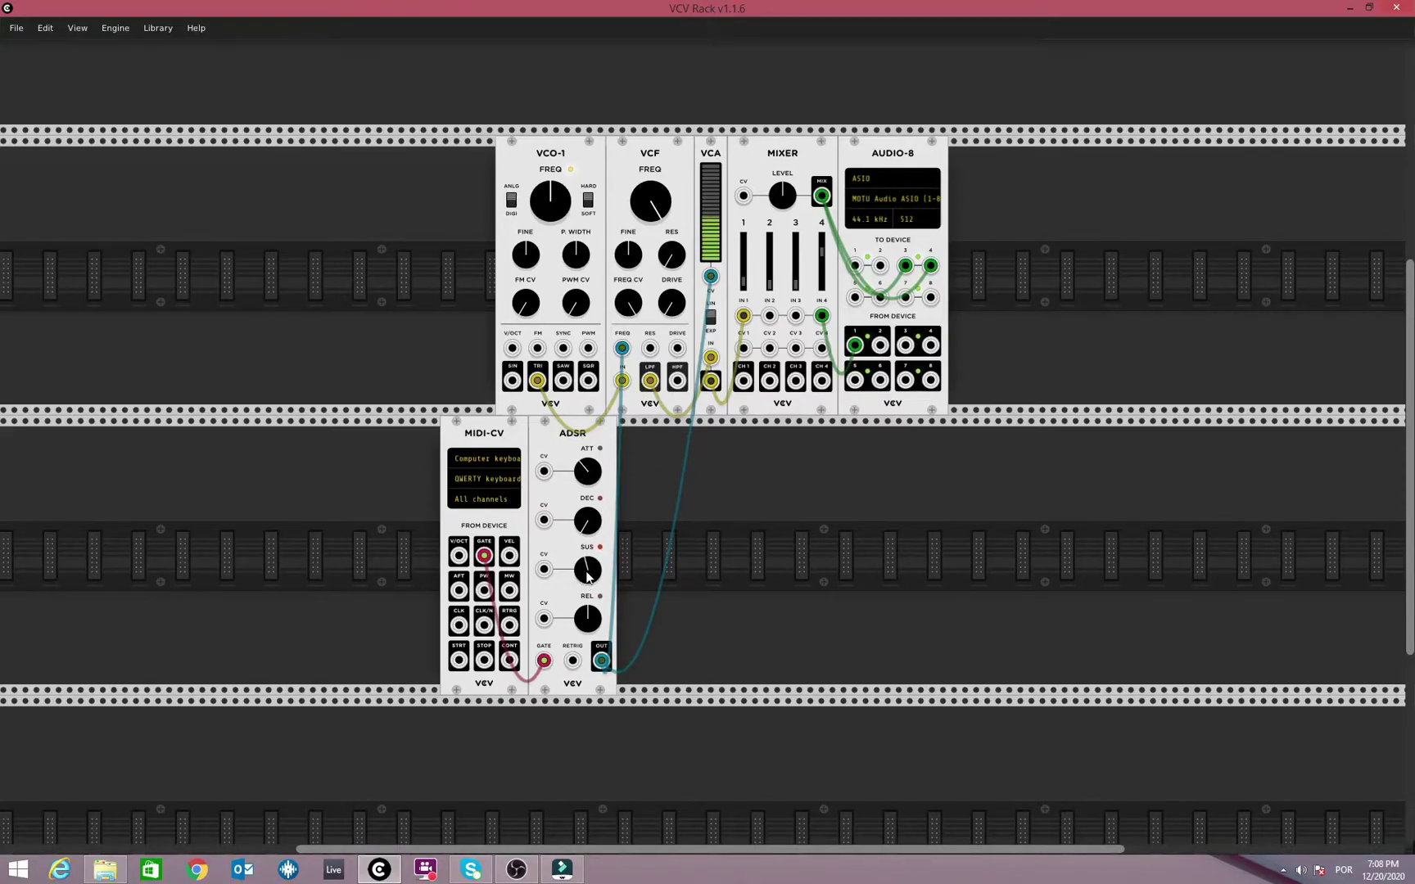
left_click_drag(587, 575, 587, 572)
key("z")
key("z")
key("z")
key("z")
key("z")
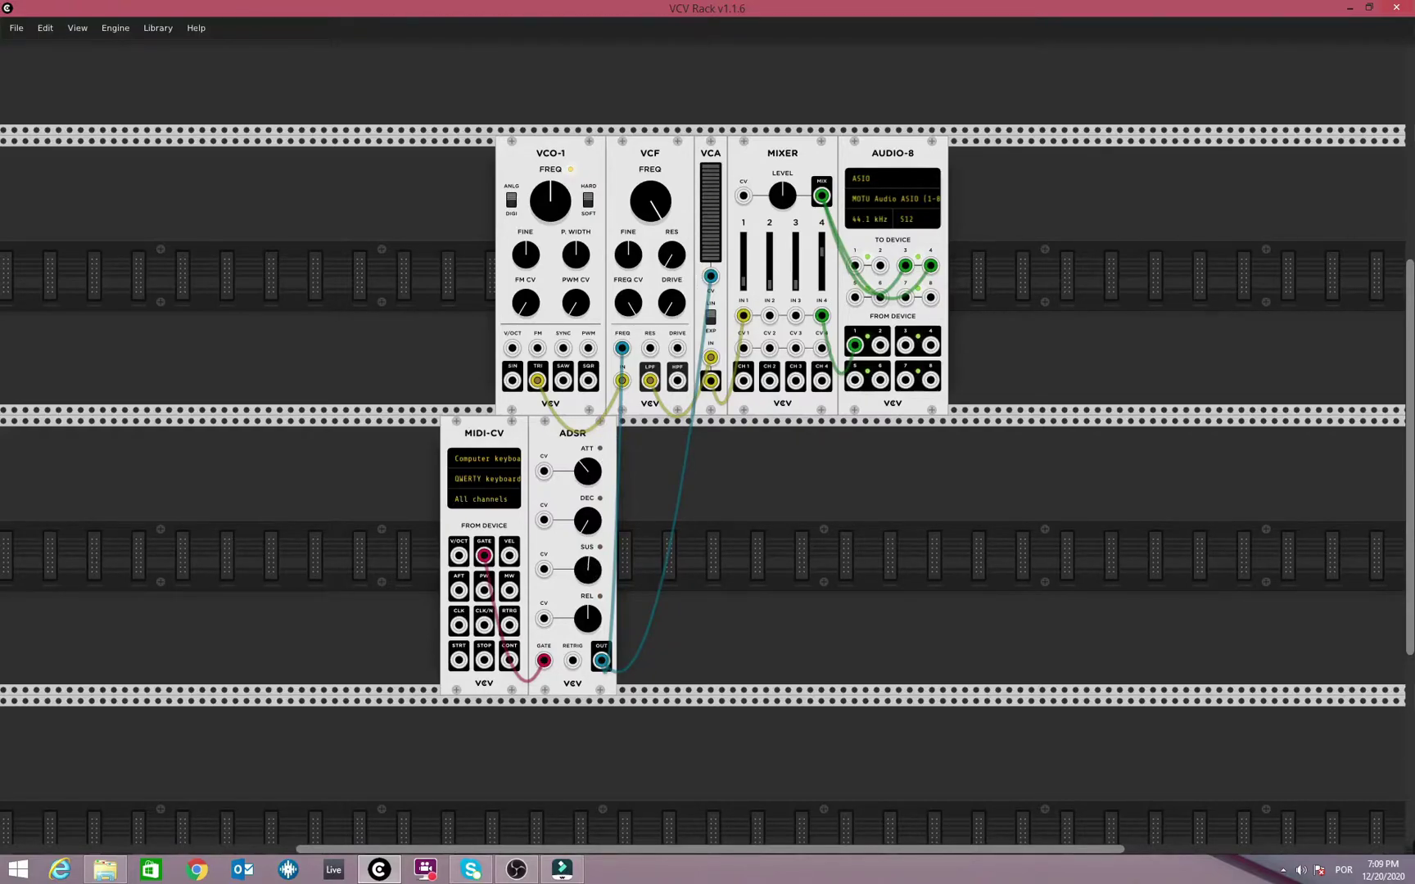
Step: Raise the ADSR decay and try longer and shorter release times while playing notes
left_click_drag(588, 522, 588, 450)
key("q")
key("z")
left_click_drag(588, 619, 608, 562)
key("z")
key("q")
left_click_drag(587, 619, 587, 647)
Step: Reset the ADSR decay and attack to their default values and play a test note
double_click(585, 515)
double_click(591, 471)
key("z")
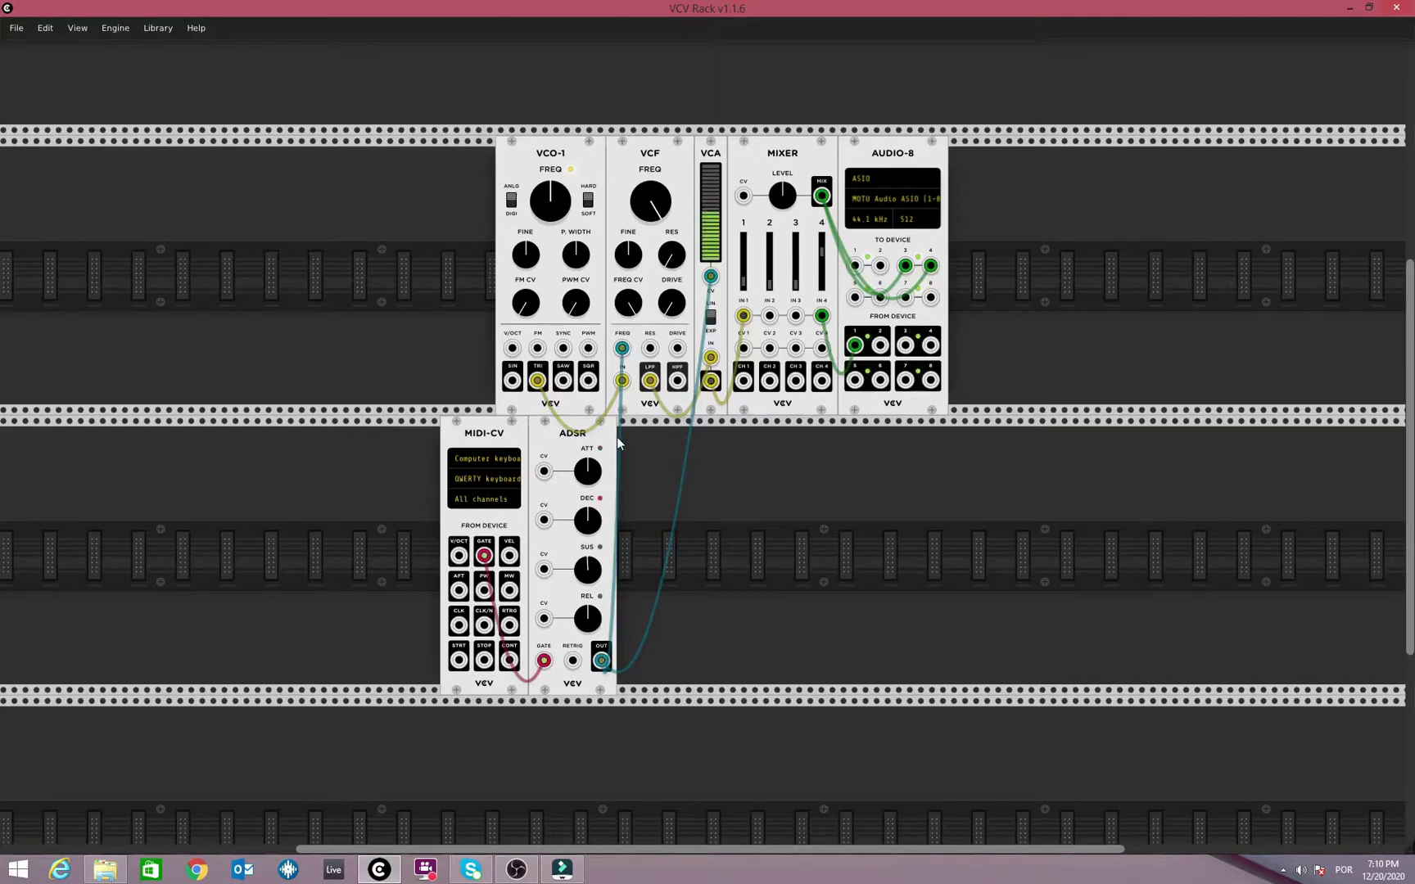
Step: Play a low and a high keyboard note repeatedly to compare their pitch
key("z")
key("z")
key("z")
key("z")
key("q")
key("q")
key("q")
key("q")
key("q")
key("q")
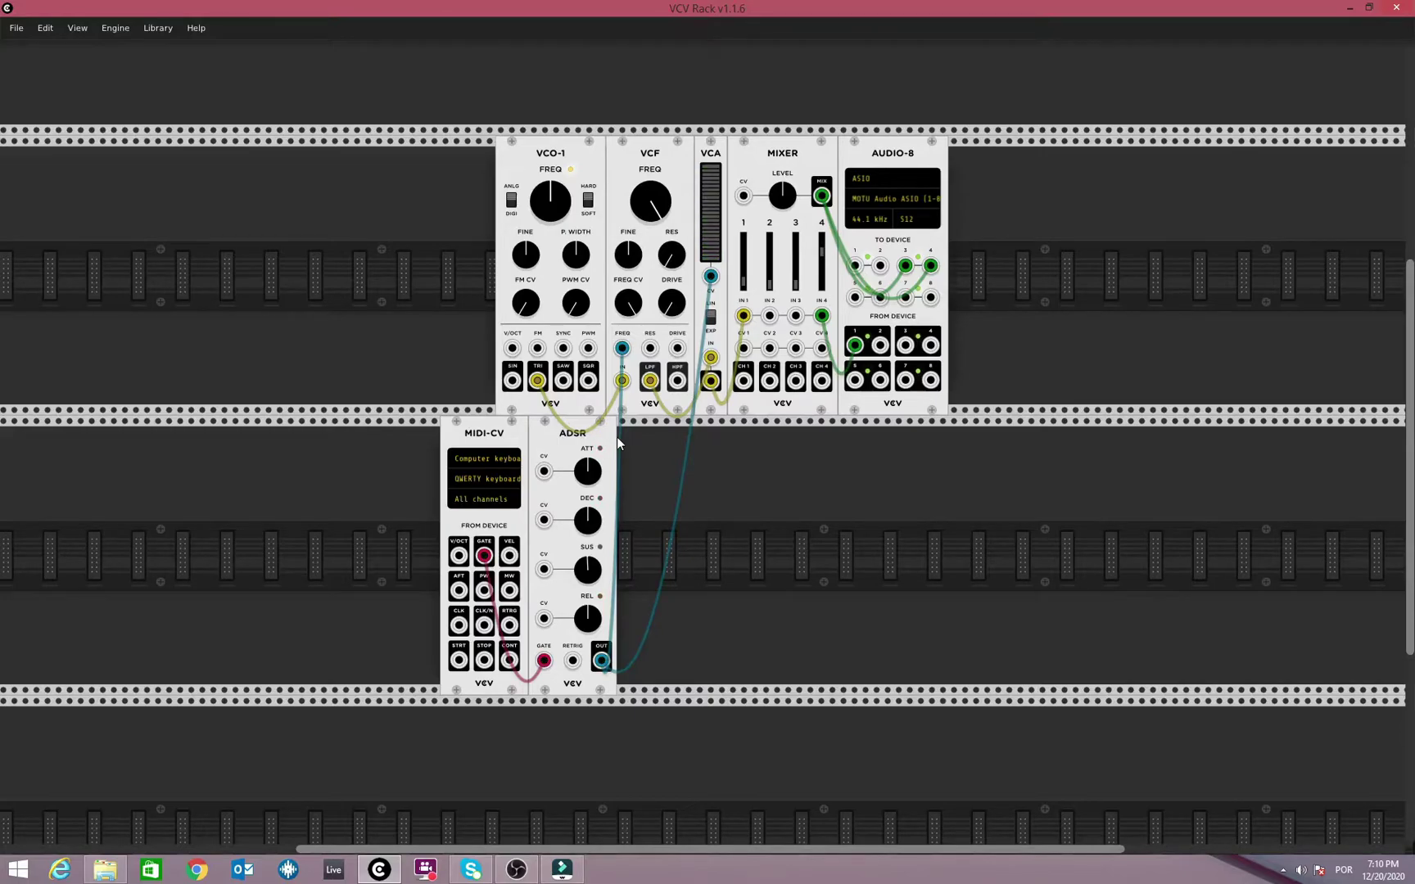
key("z")
key("z")
key("z")
Step: Connect the MIDI-CV V/OCT output to the VCO-1 V/OCT input
left_click_drag(459, 555, 479, 483)
left_click(461, 558)
left_click(461, 558)
left_click_drag(462, 558, 512, 348)
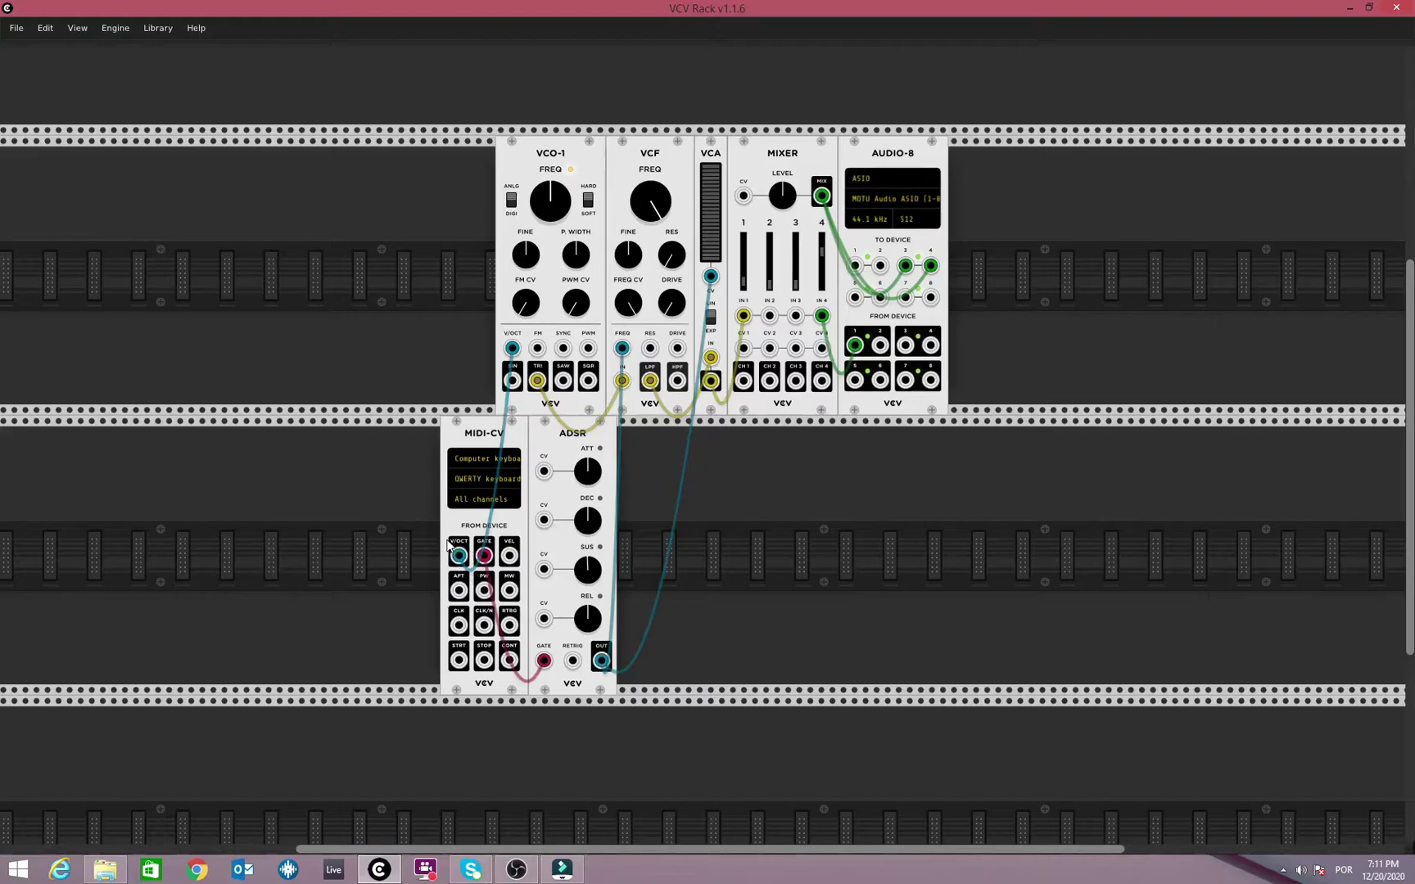
Step: Play several keyboard notes to check how the VCO-1 pitch follows the keyboard
key("z")
key("x")
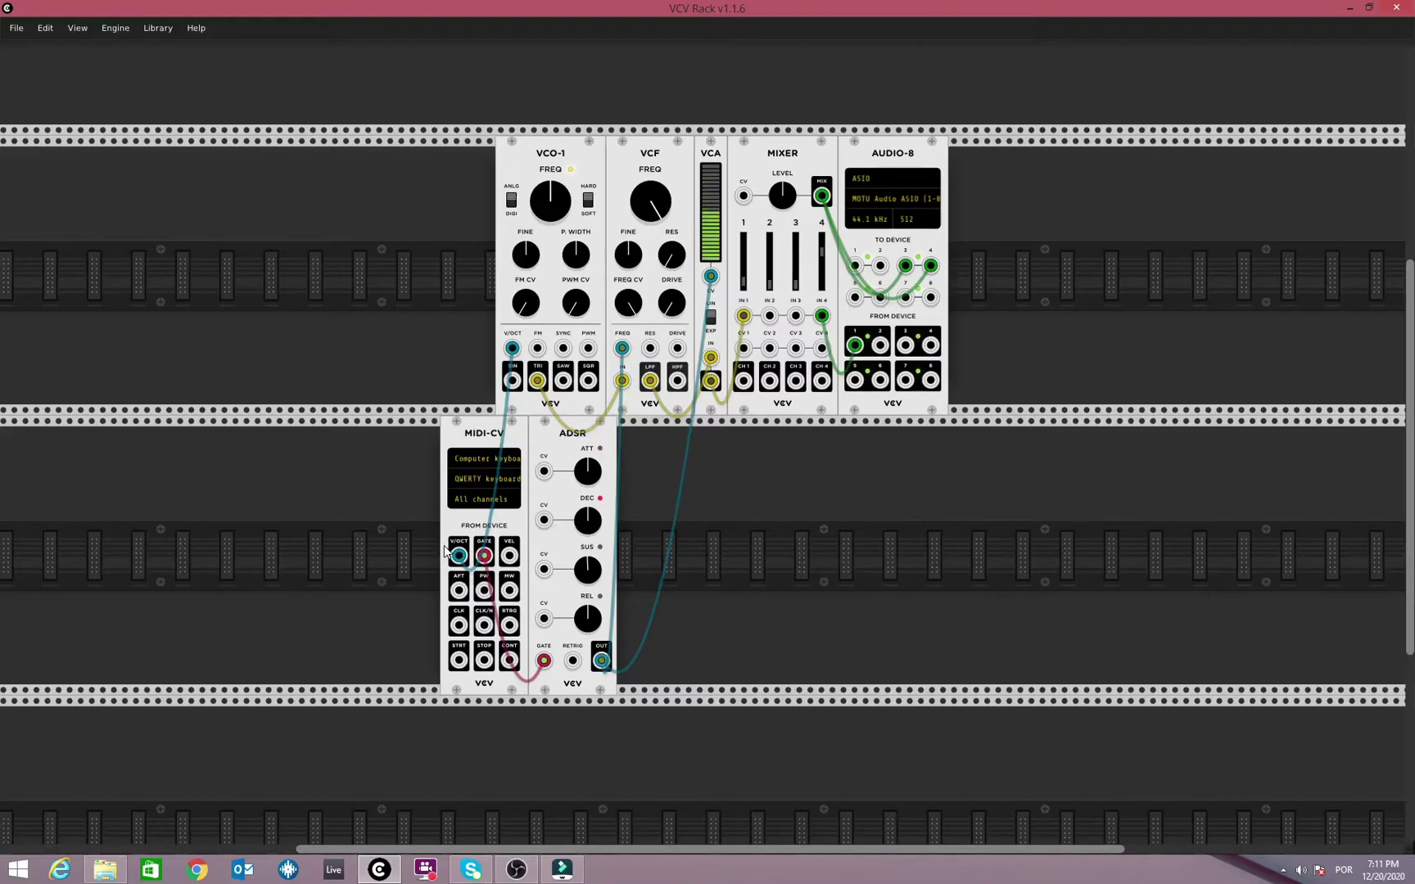
key("z")
key("z")
key("z")
key("z")
key("z")
key("z")
key("z")
key("z")
key("z")
key("z")
key("z")
key("z")
key("z")
key("z")
key("z")
key("z")
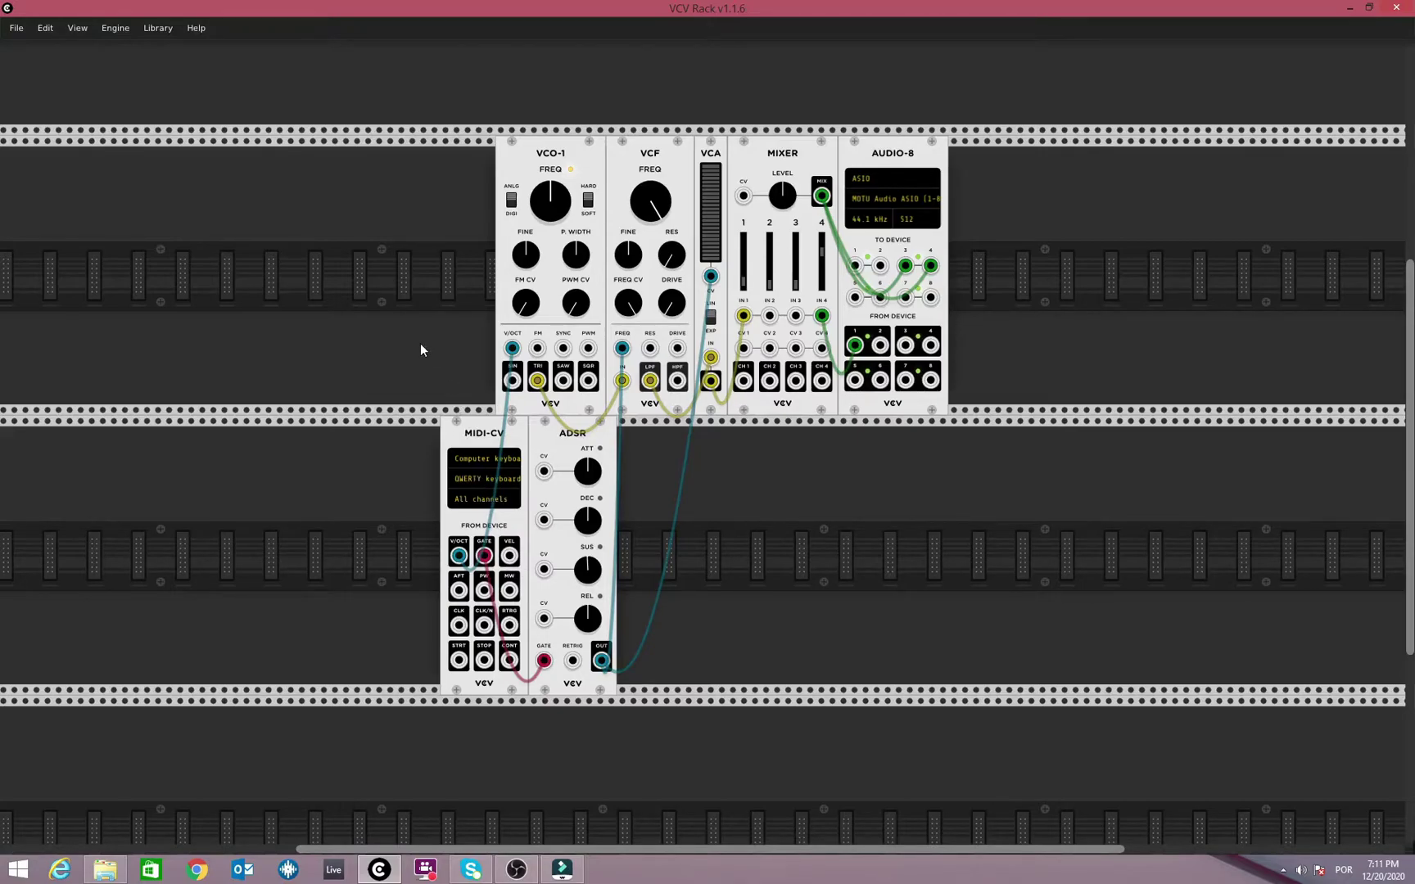
Step: Add a VCV SEQ-3 sequencer directly beside VCO-1 and delete the MIDI-CV module
right_click(401, 352)
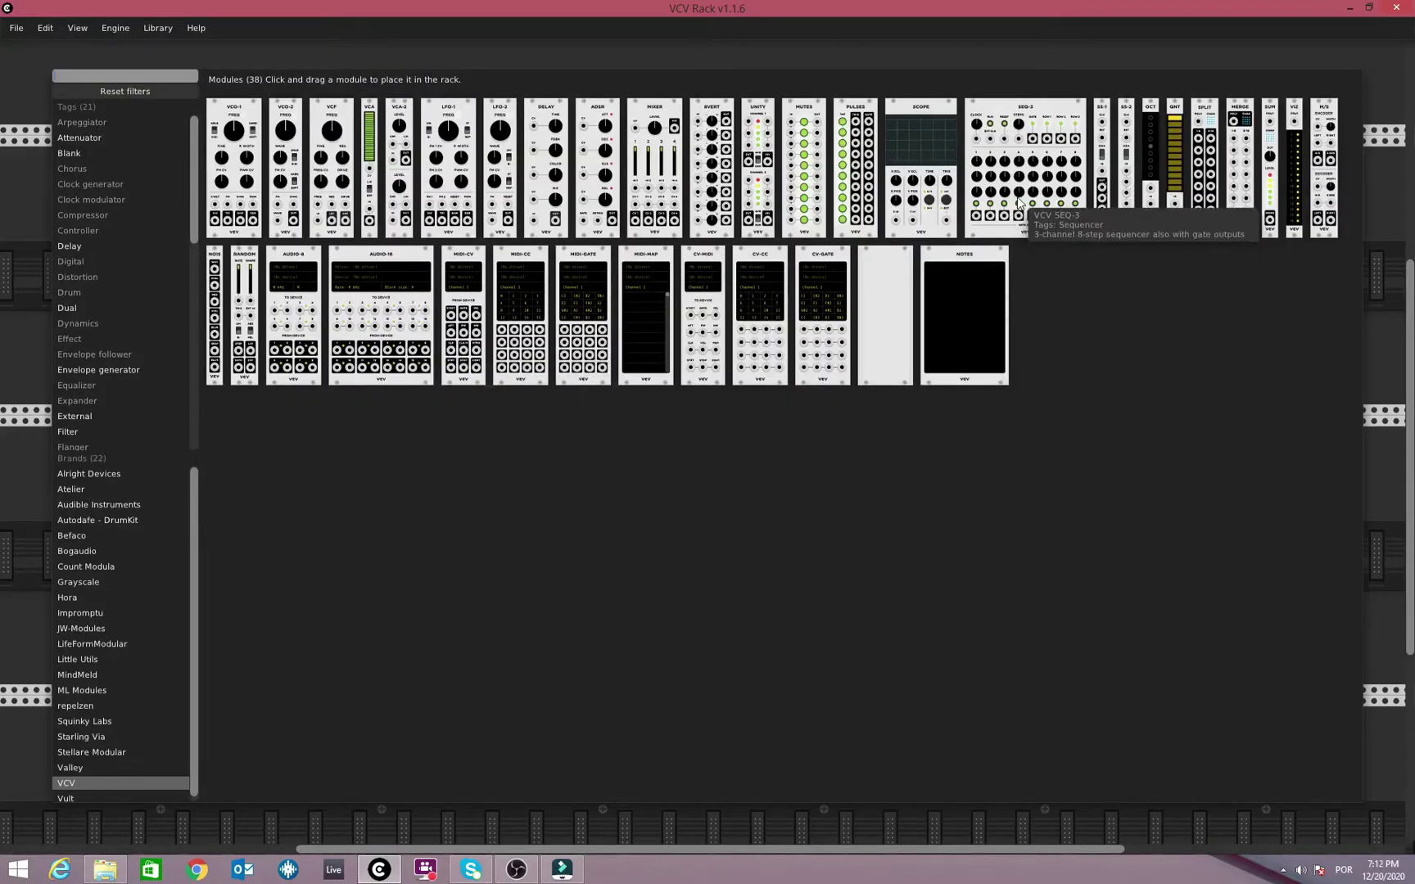
key("Escape")
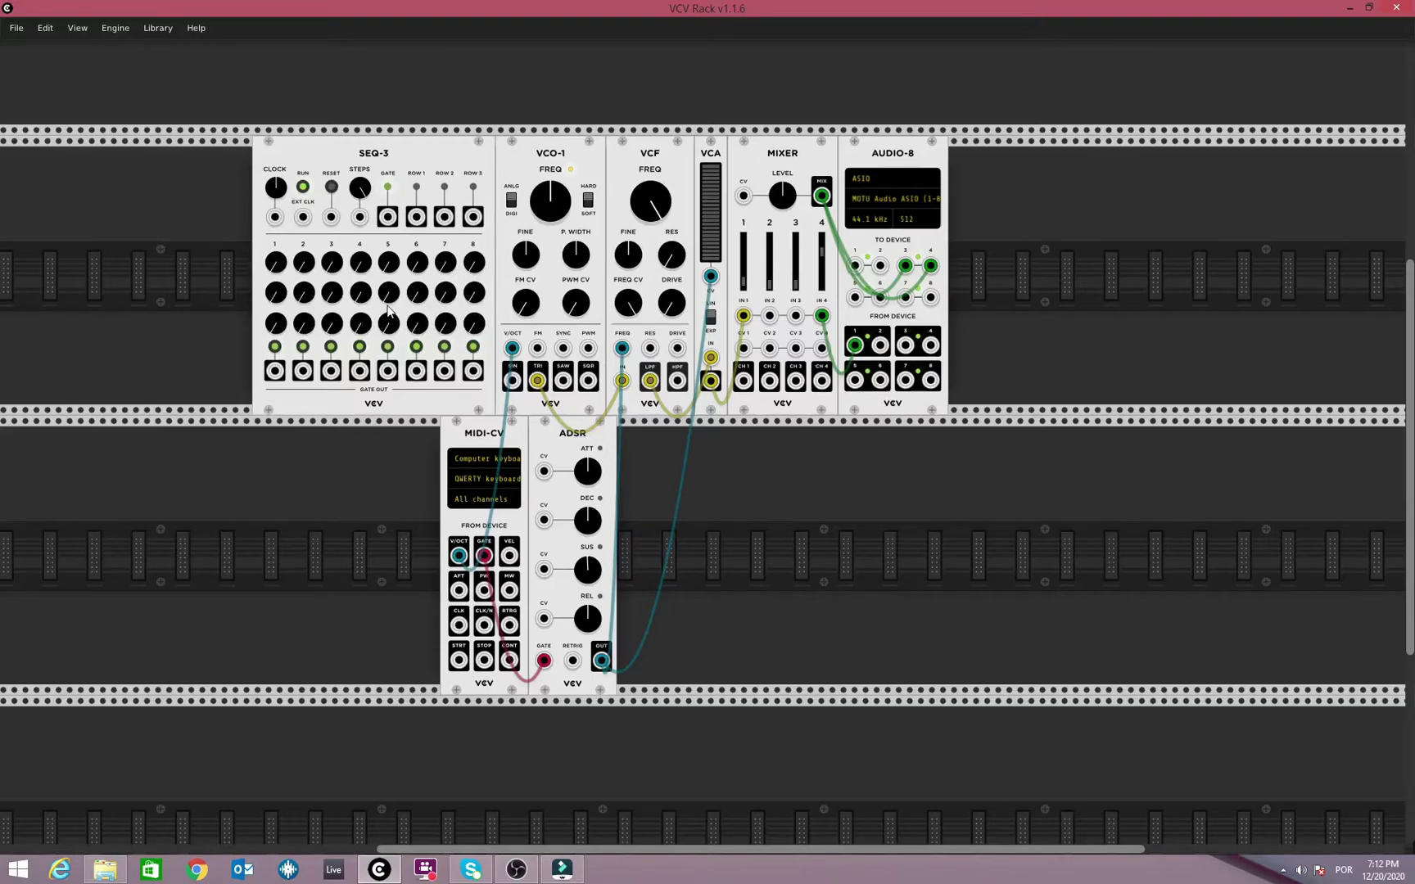
right_click(469, 432)
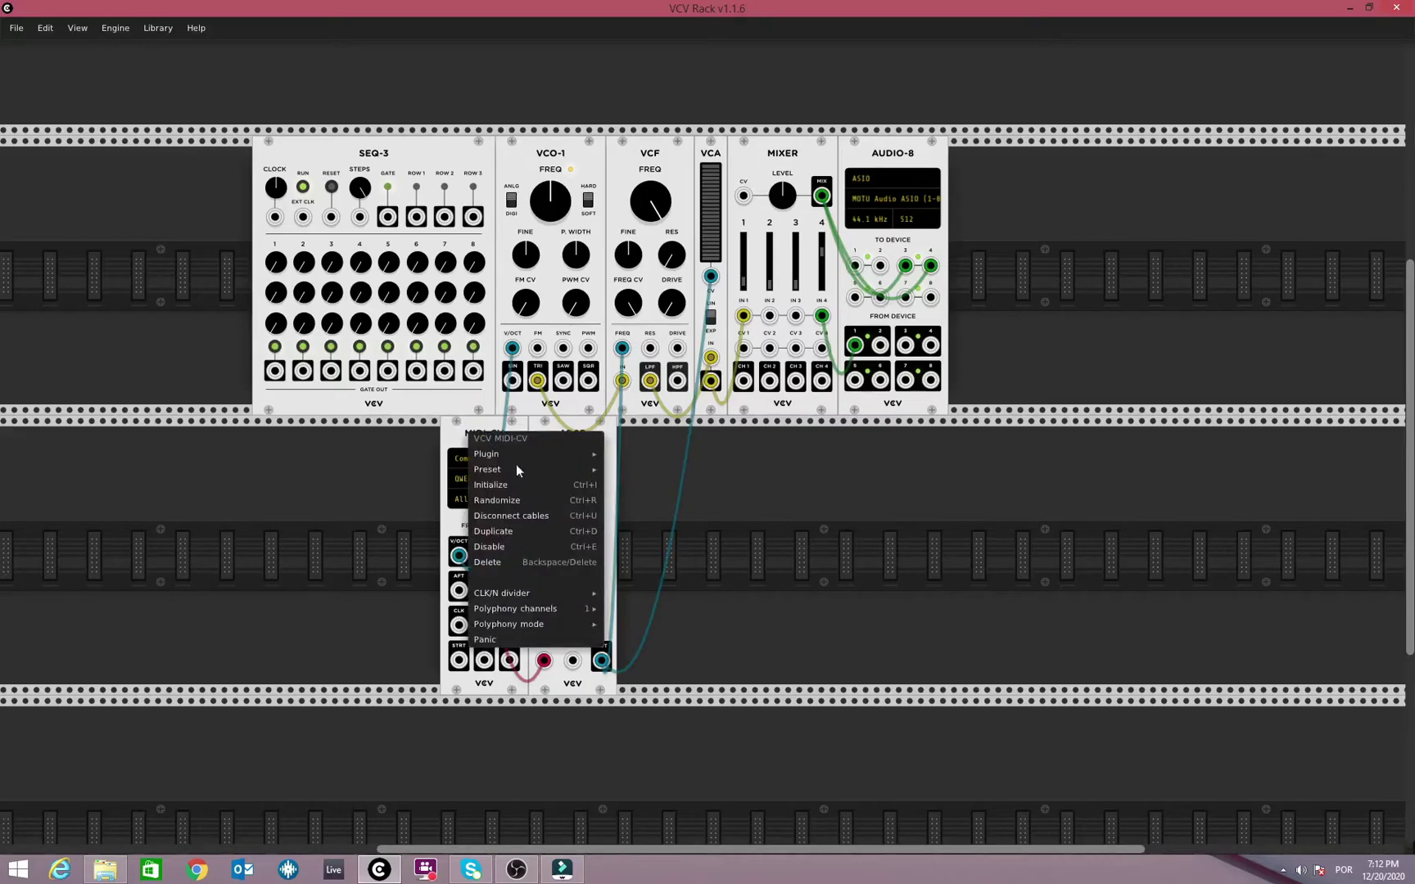
left_click(517, 558)
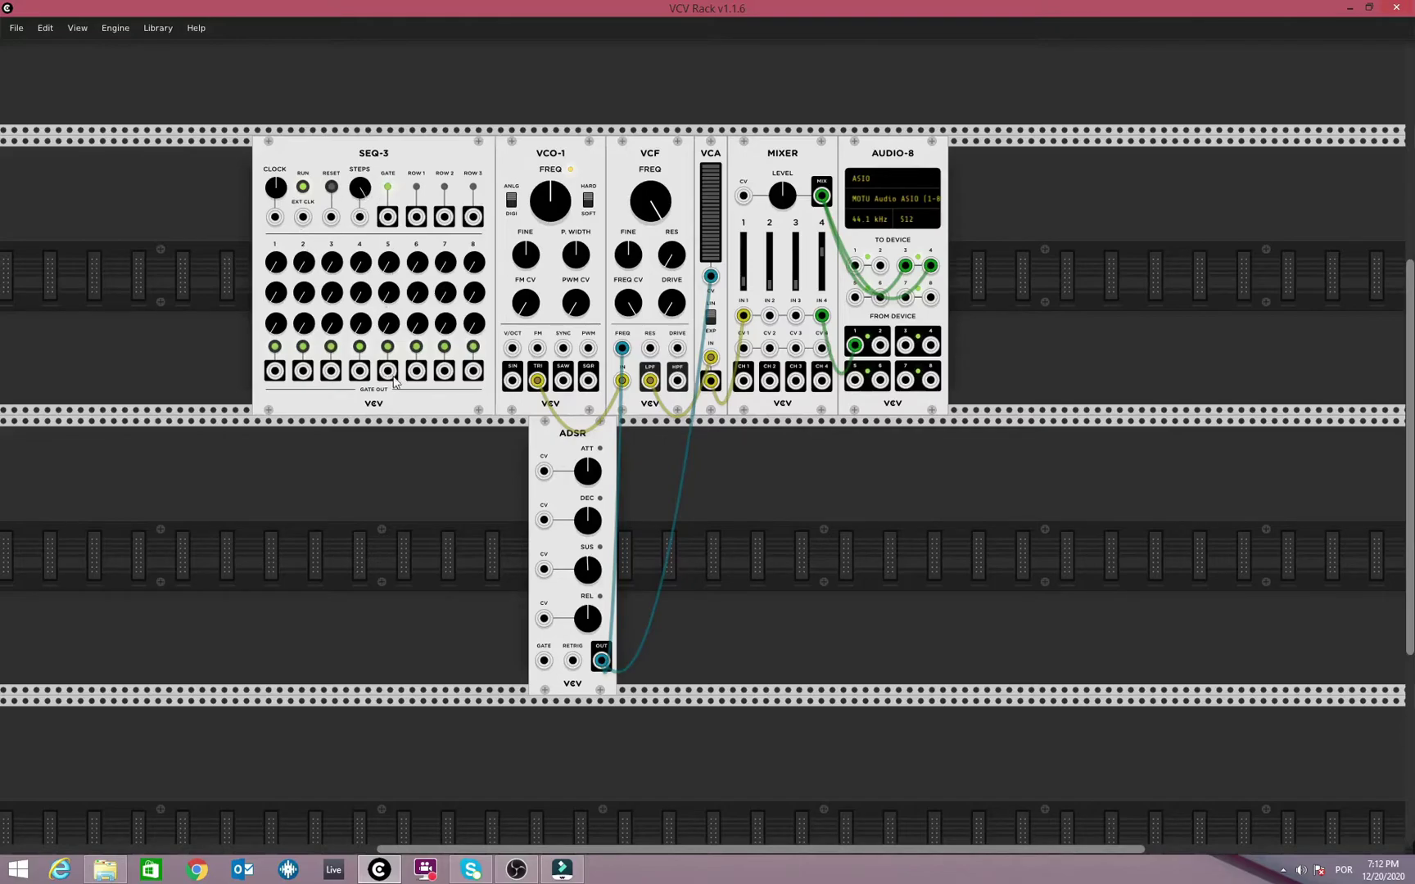
Step: Connect the SEQ-3 gate output to the ADSR gate input, try different clock speeds and stop the sequencer
left_click(443, 345)
left_click_drag(391, 218, 543, 659)
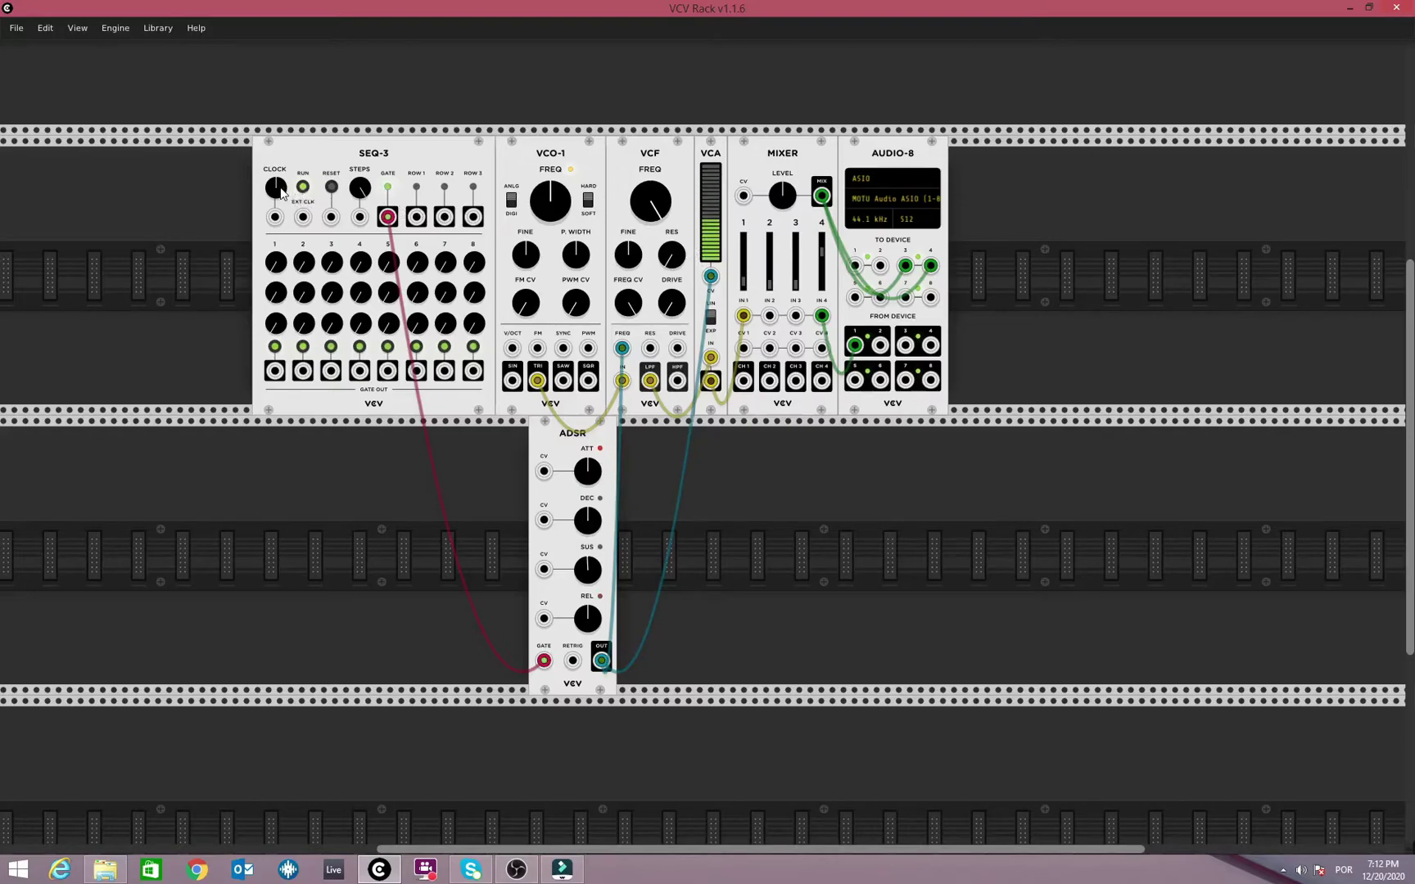
left_click_drag(276, 188, 276, 287)
left_click(304, 188)
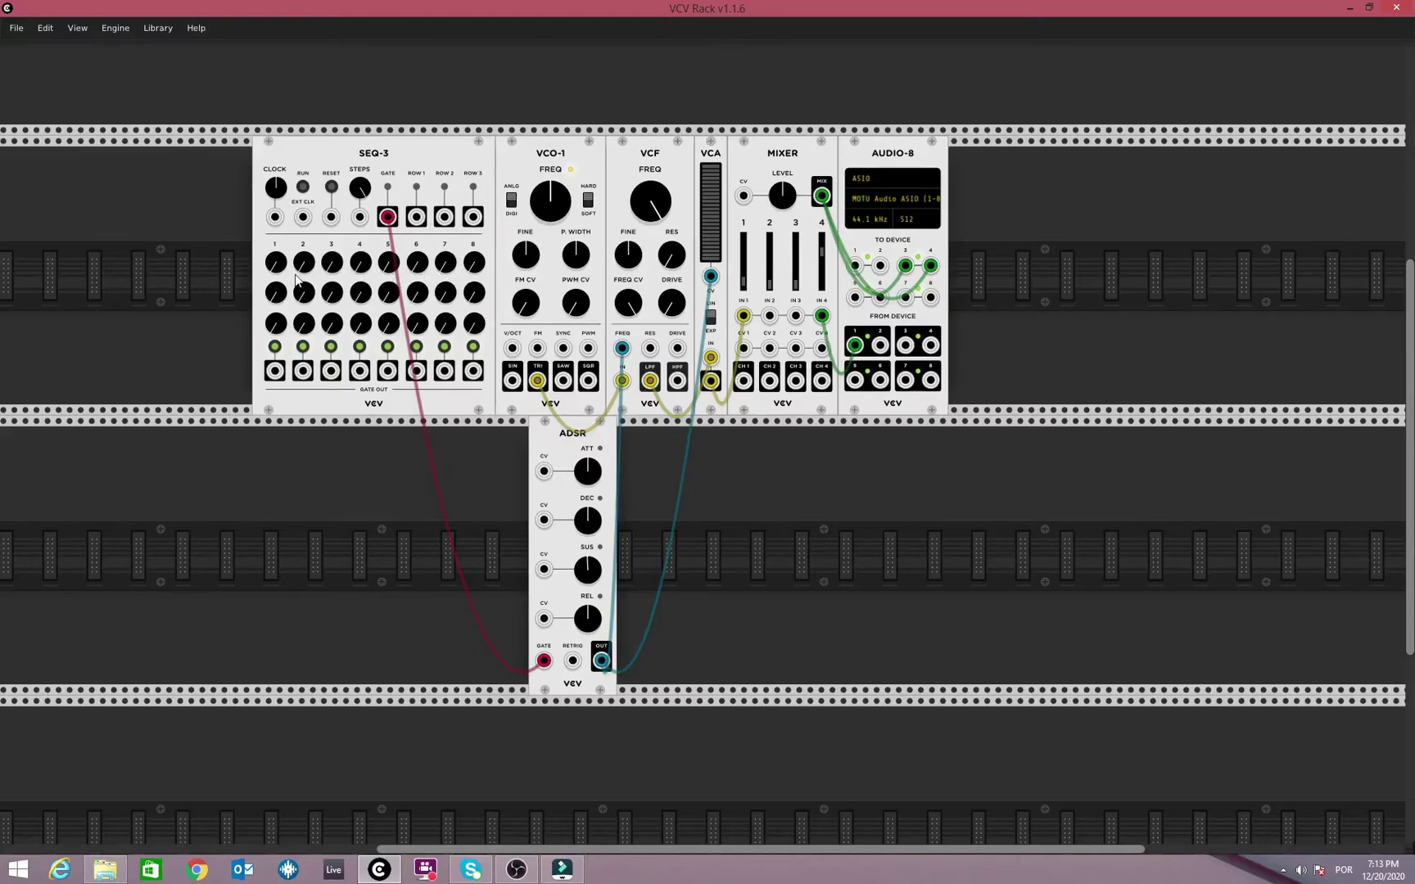
Step: Connect the SEQ-3 Row 1 output to the VCO-1 V/OCT input and raise the row 1 knobs progressively while it runs
left_click_drag(416, 218, 511, 348)
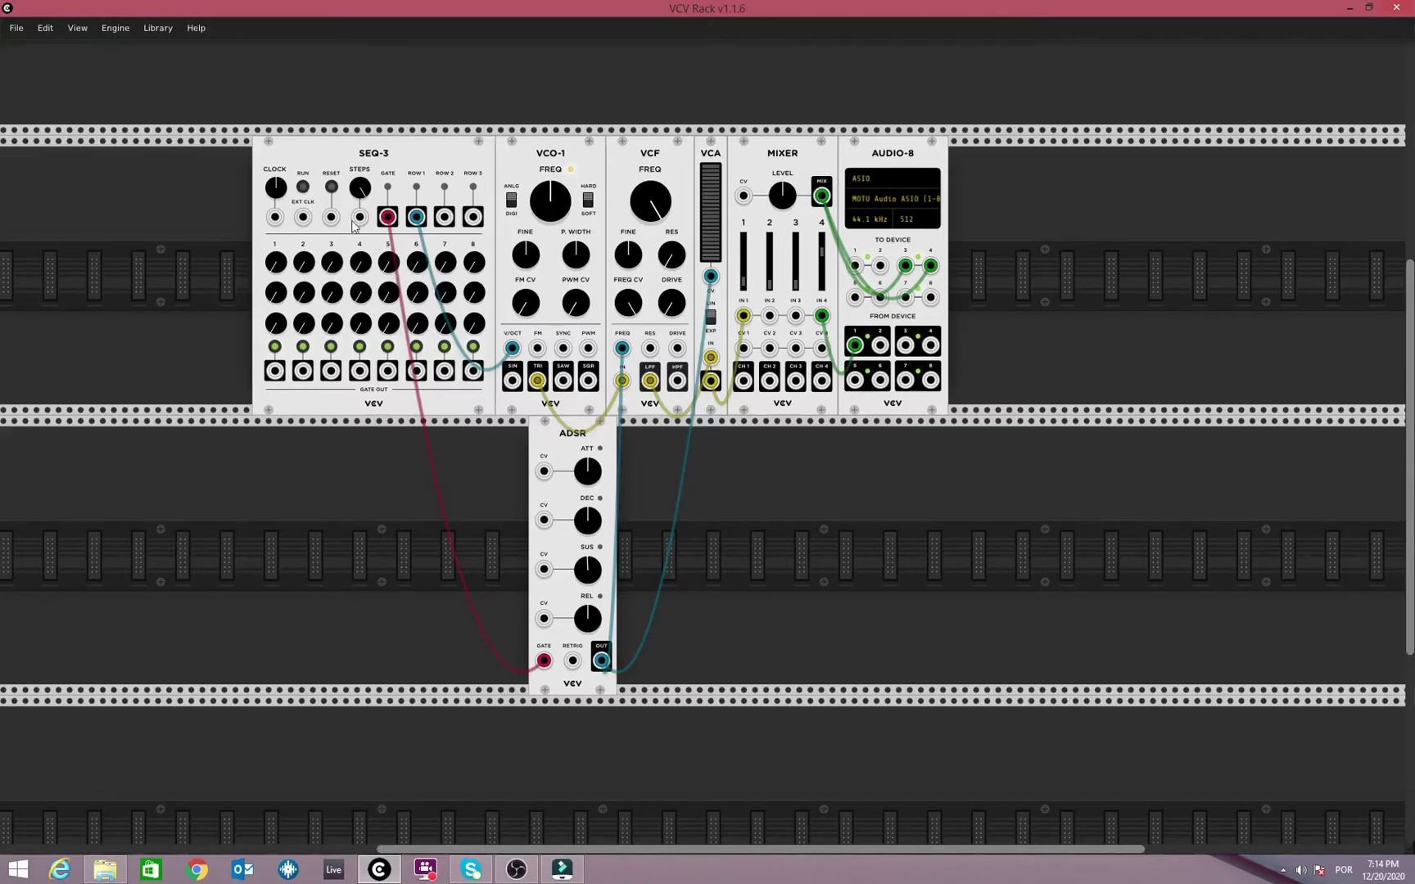
left_click(305, 187)
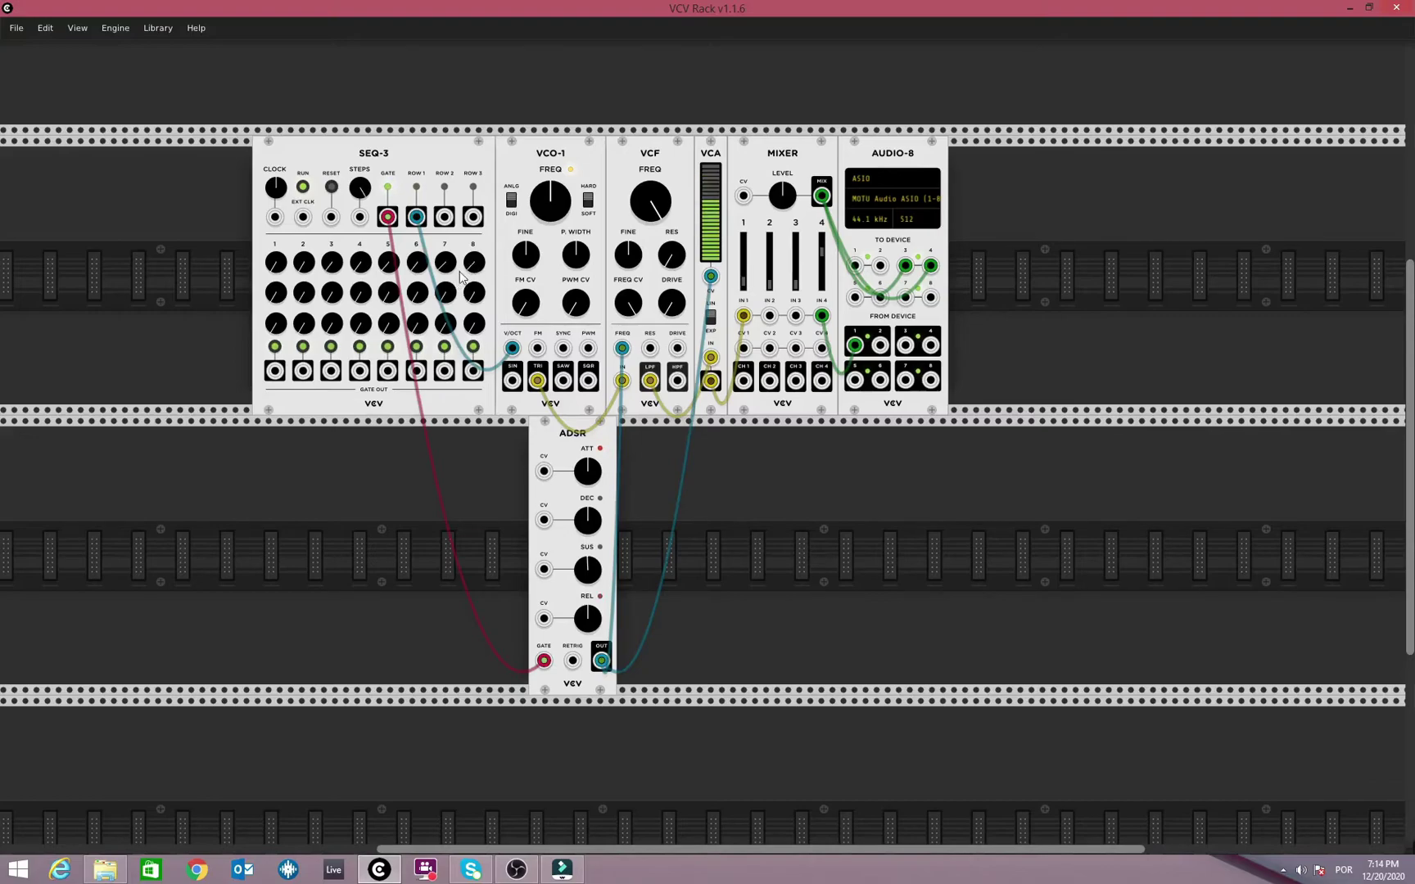
left_click_drag(473, 262, 473, 237)
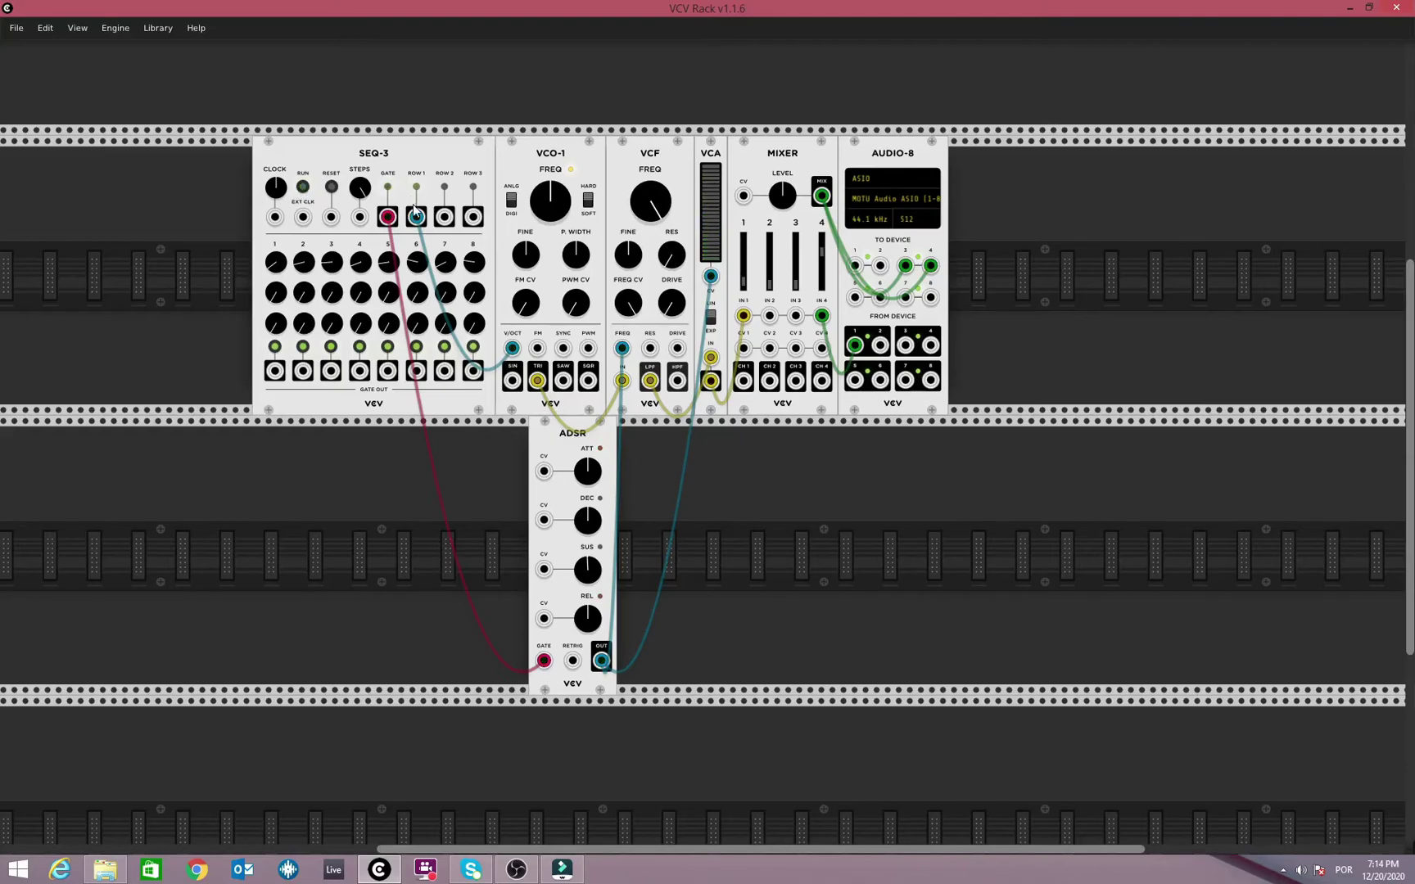
Step: Insert a QNT quantizer between SEQ-3 and VCO-1 and route the Row 1 signal through it to the V/OCT input
left_click_drag(360, 158, 316, 162)
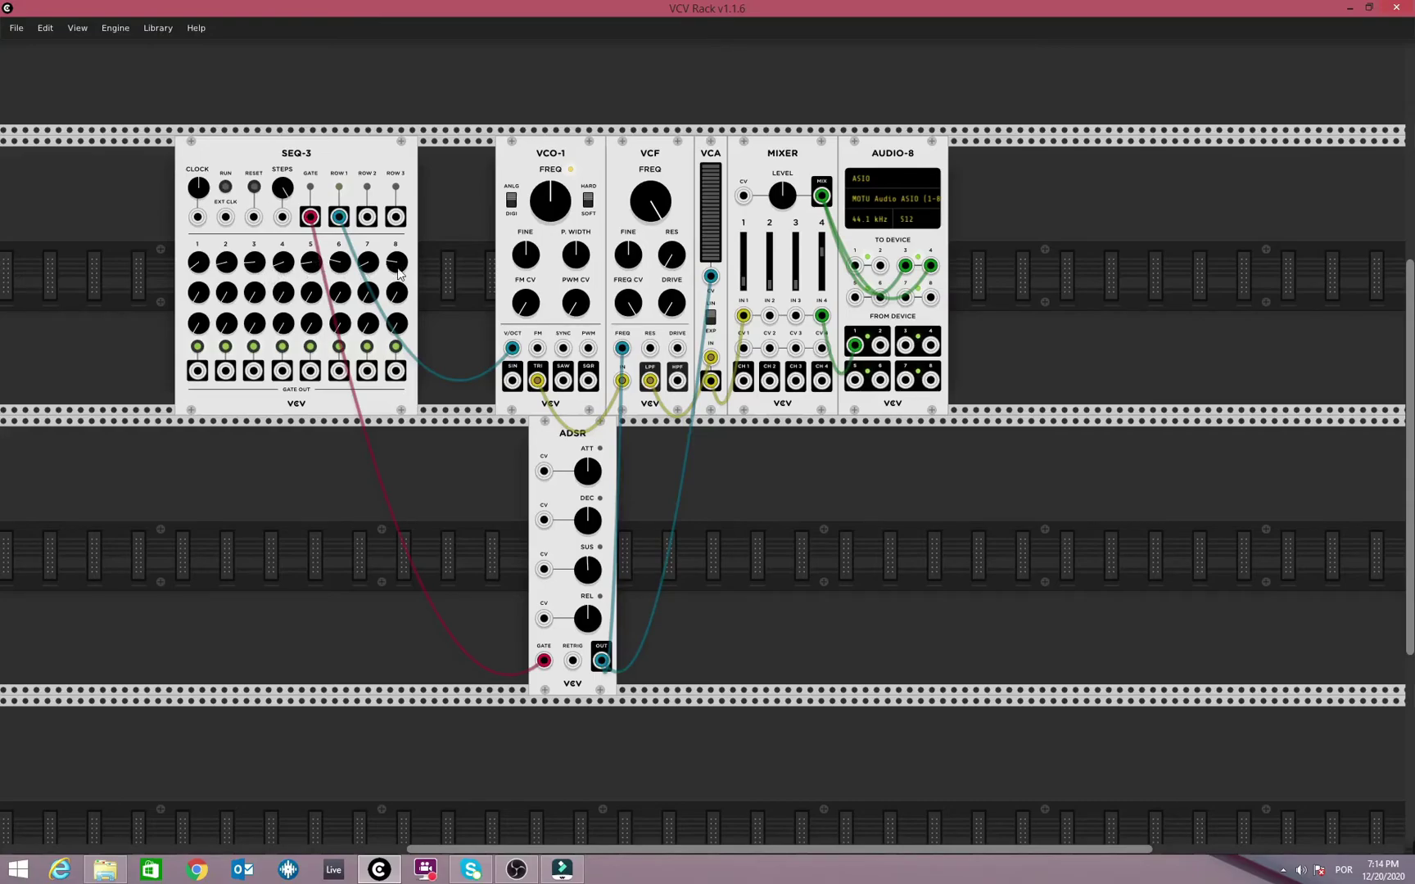
right_click(453, 226)
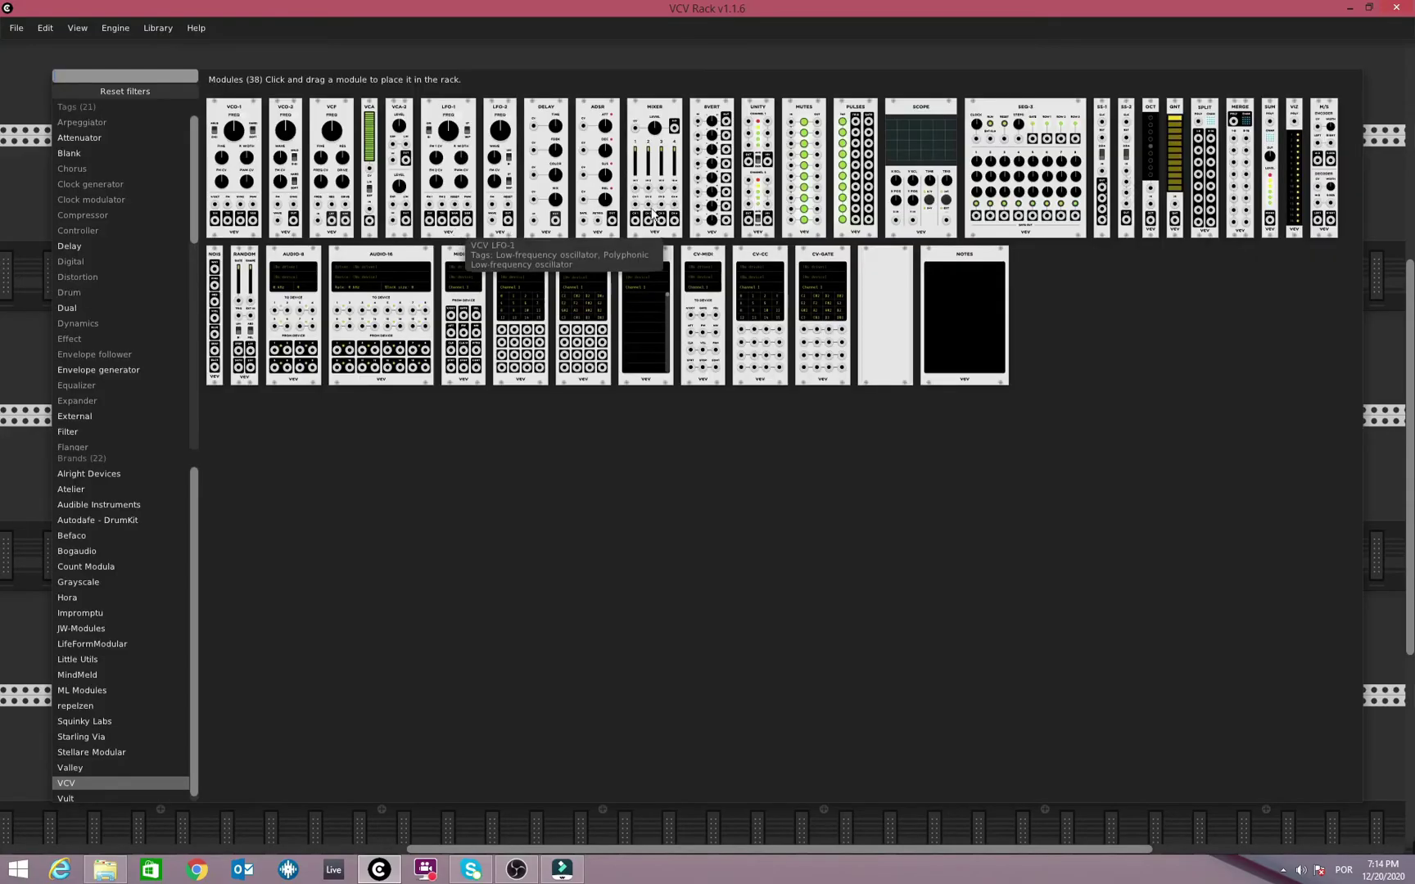
left_click(1169, 130)
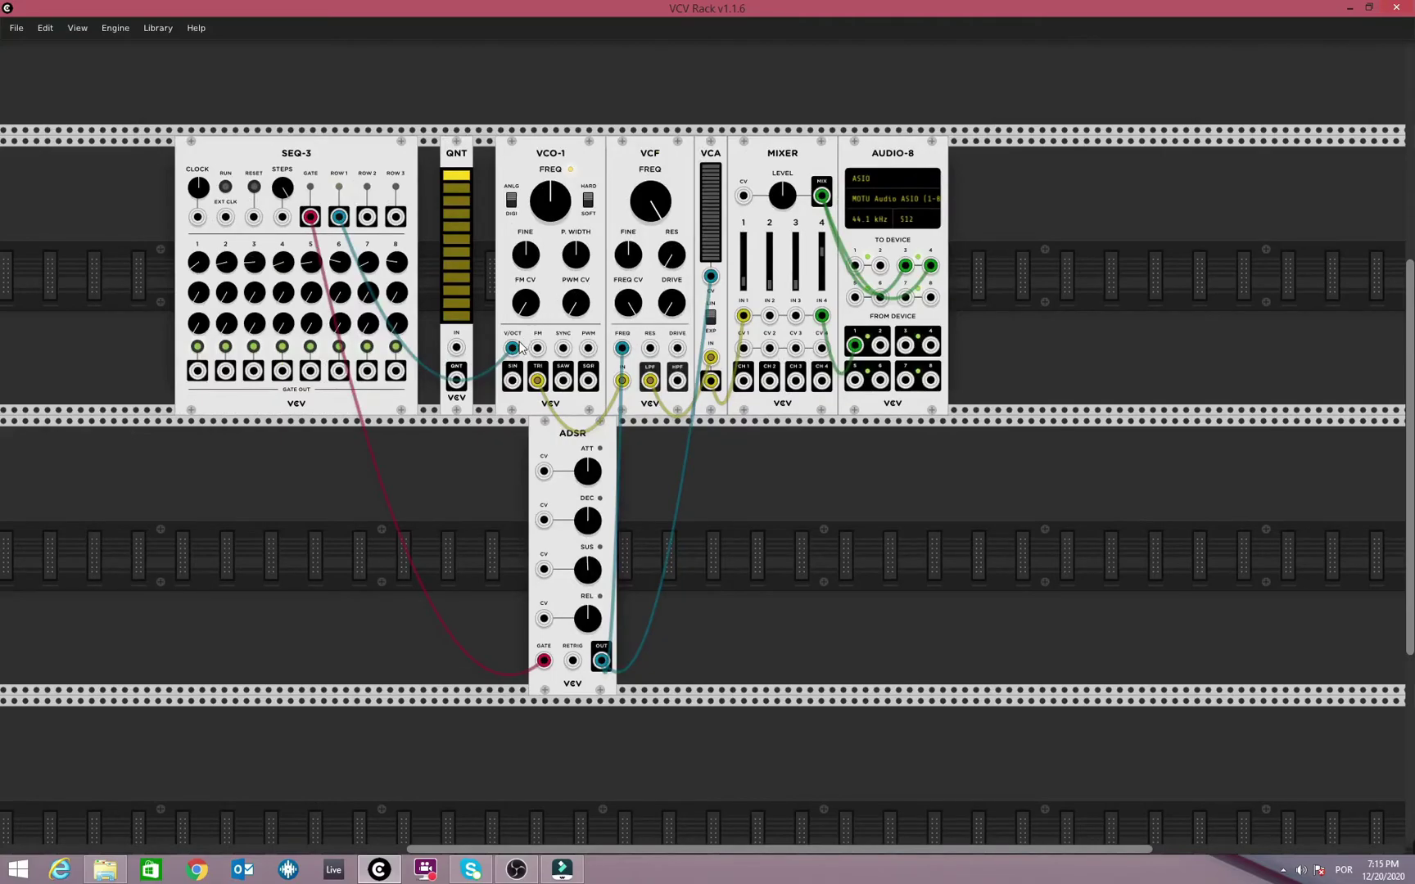
mouse_move(512, 348)
left_mouse_down()
mouse_move(491, 360)
mouse_move(456, 348)
mouse_move(468, 382)
mouse_move(456, 379)
mouse_move(482, 382)
mouse_move(509, 351)
left_mouse_up()
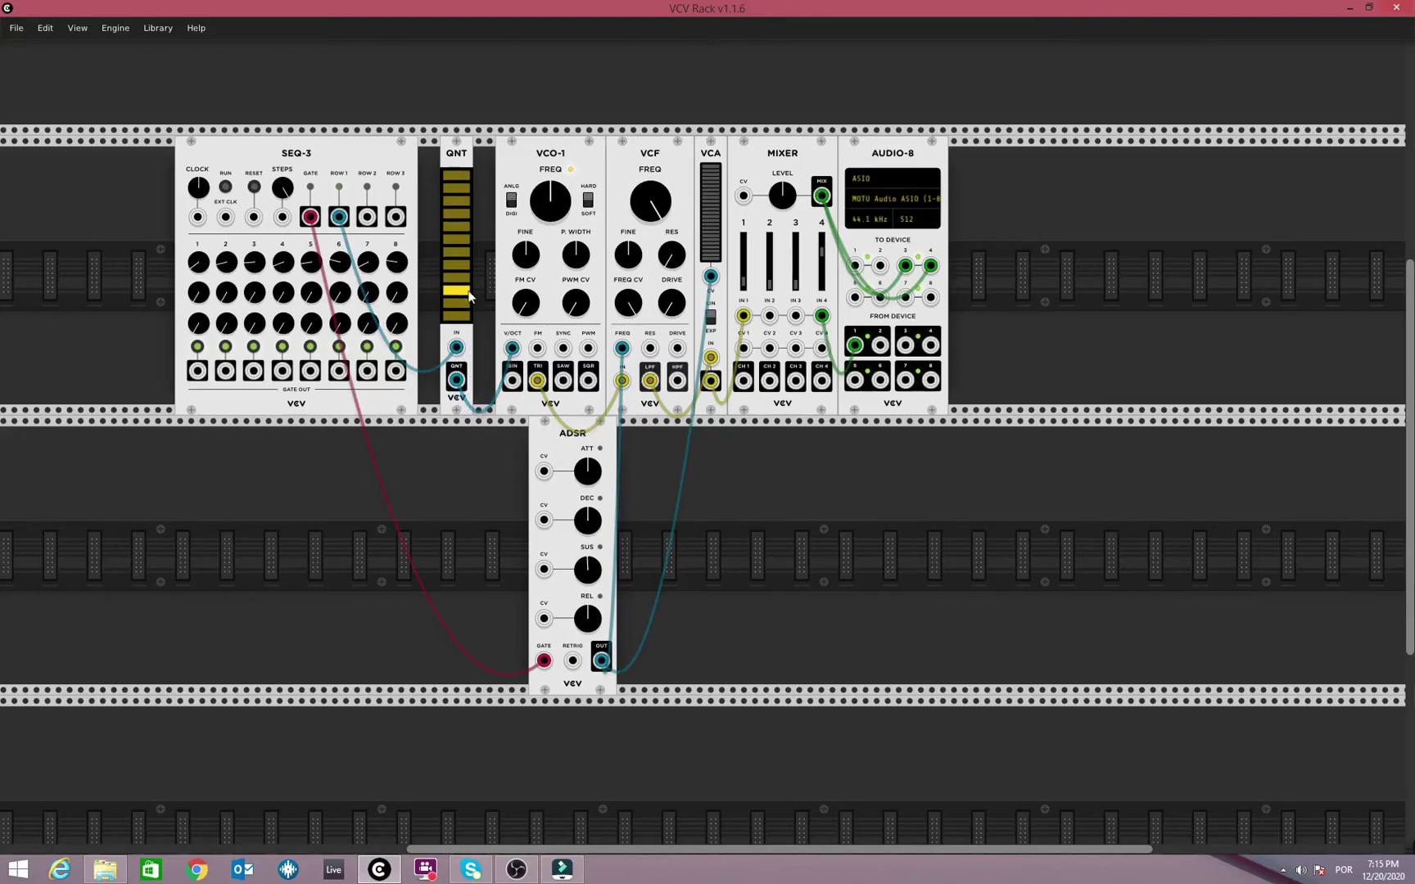
Step: Disable several notes in the QNT quantizer to restrict the scale and start the sequencer
left_click(455, 213)
left_click(455, 200)
left_click(227, 188)
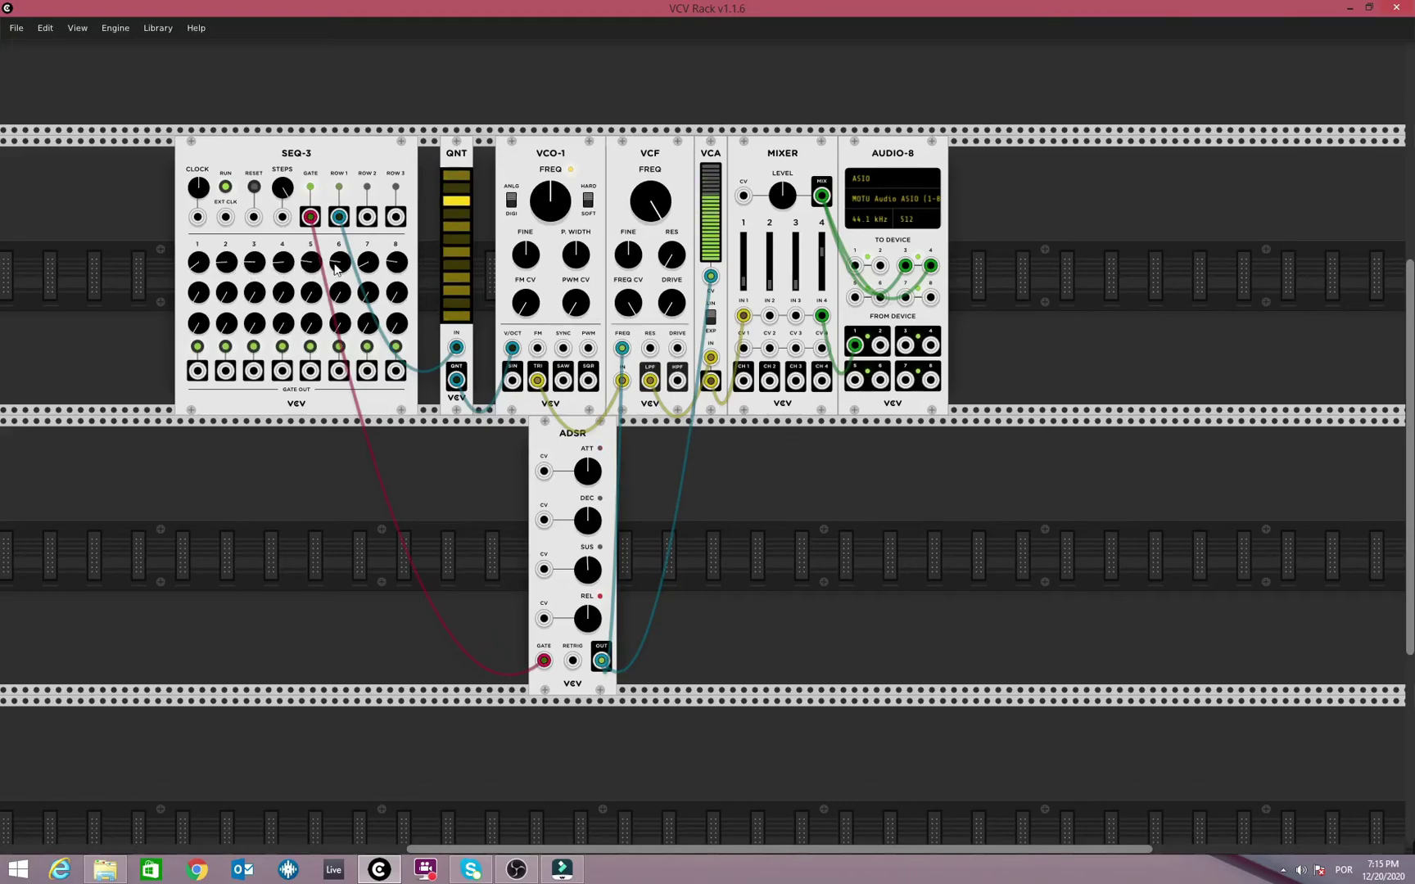
Step: Raise the row 1 knobs of steps 7 and 8 on the running SEQ-3
left_click_drag(395, 266, 395, 233)
left_click_drag(368, 261, 369, 184)
left_click_drag(396, 262, 397, 168)
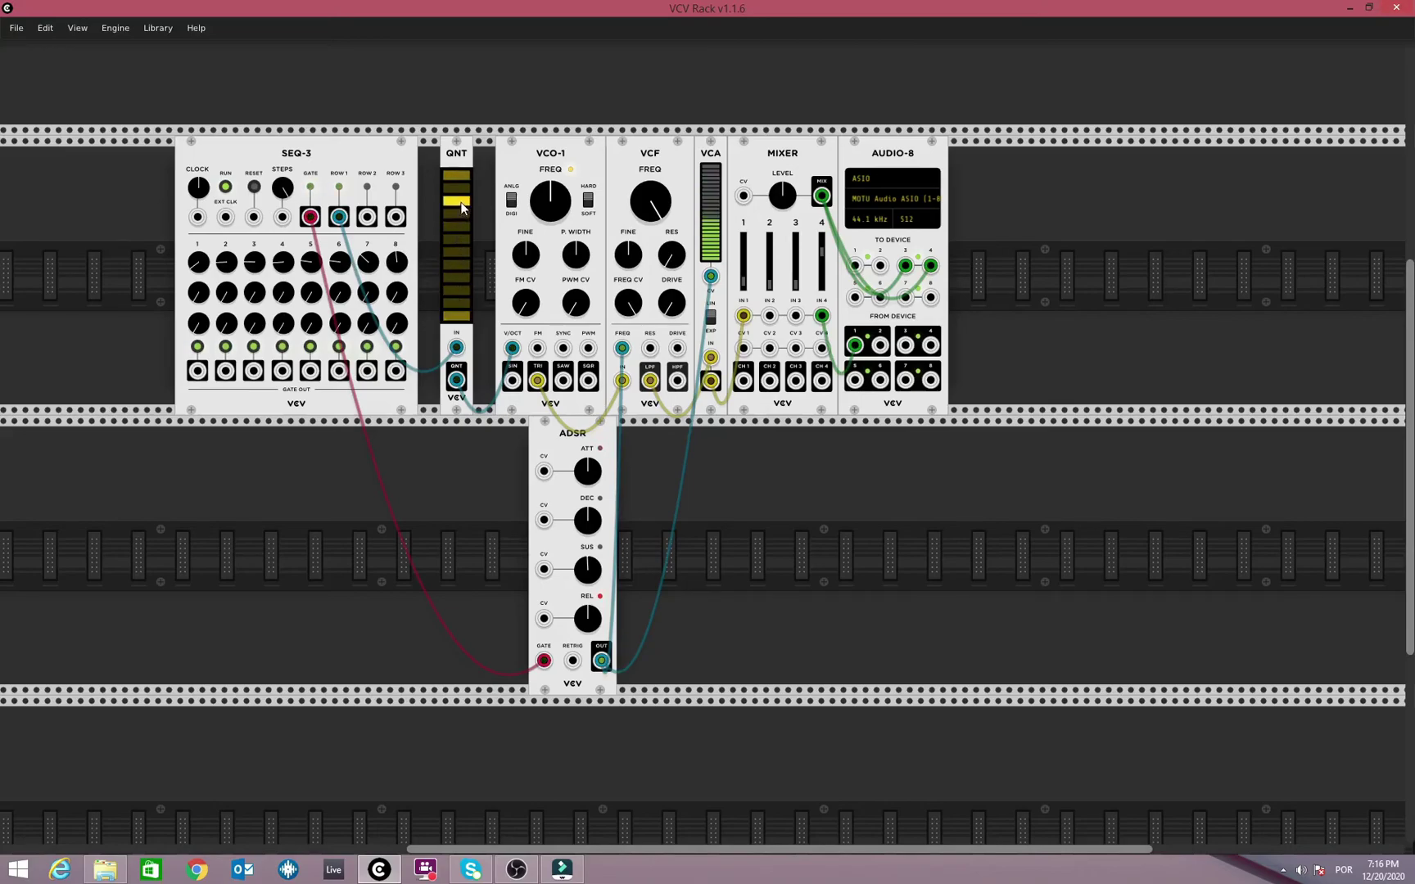
Step: Toggle further notes in the QNT quantizer to change the scale and stop the sequencer
left_click(456, 316)
left_click(461, 277)
left_click(226, 190)
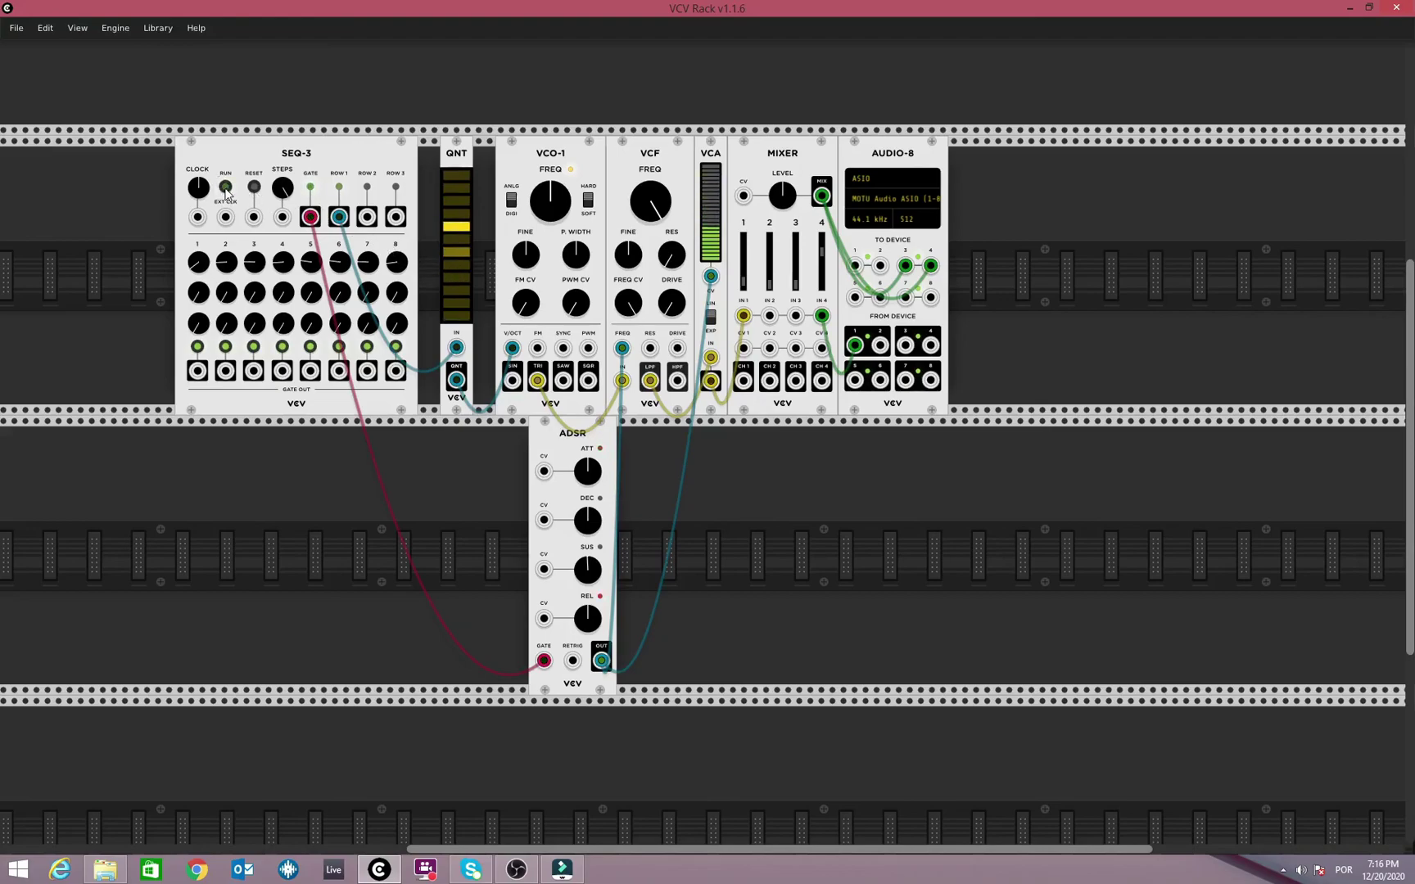